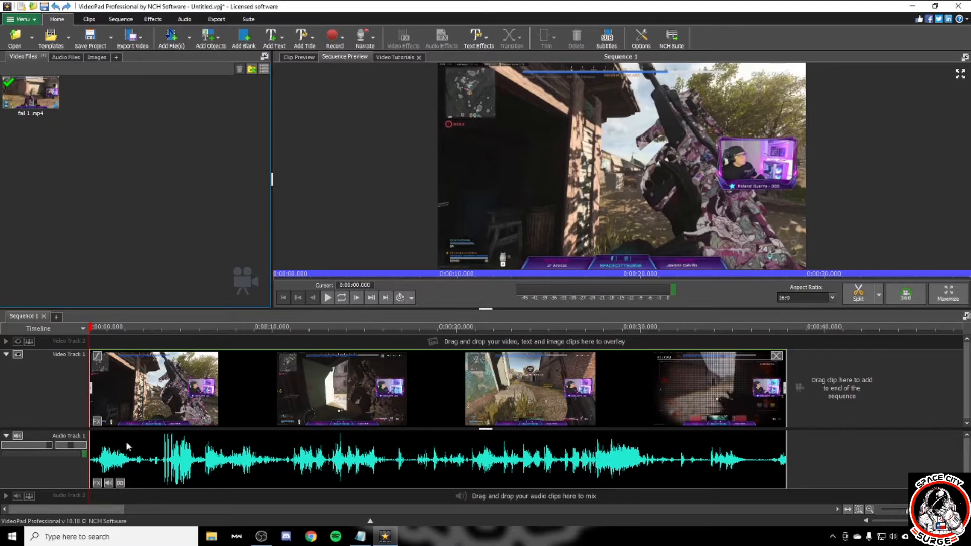
Step: Unlink the gameplay clip's audio from its video and select each one separately to check that they are independent
click(120, 483)
click(180, 474)
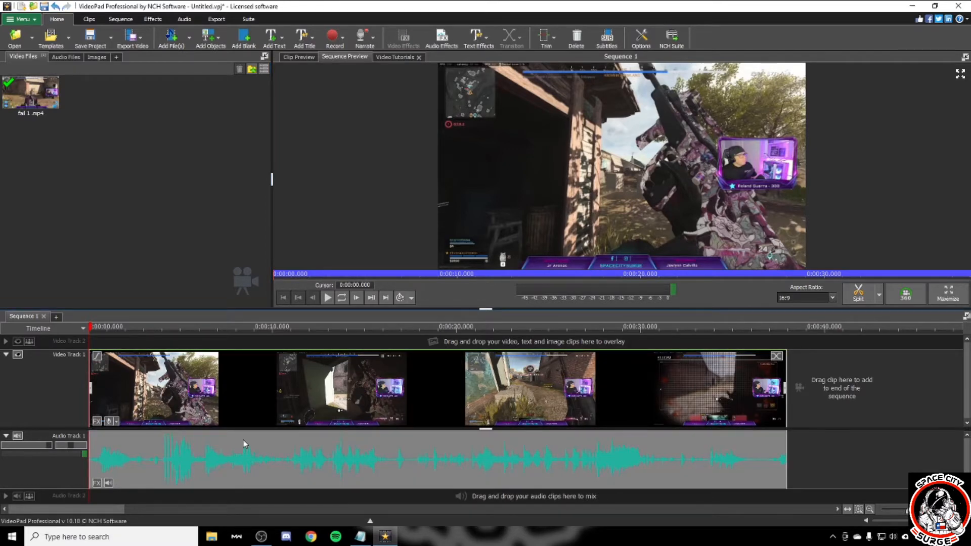
click(281, 383)
click(259, 447)
click(198, 395)
click(192, 448)
click(179, 419)
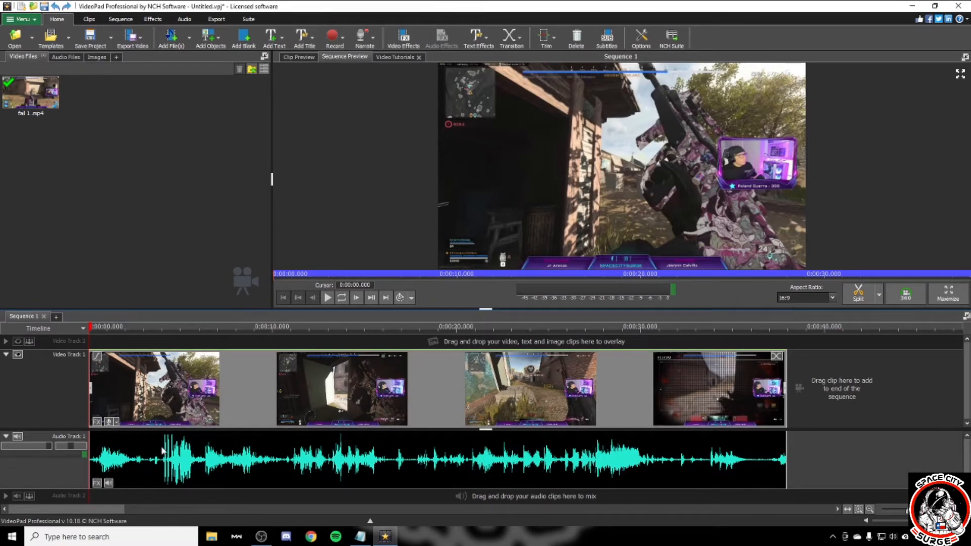
click(160, 460)
click(167, 415)
click(165, 456)
Step: Copy the clip on Video Track 1 and paste it as an overlay onto Video Track 2 at the sequence start
click(168, 417)
right_click(168, 401)
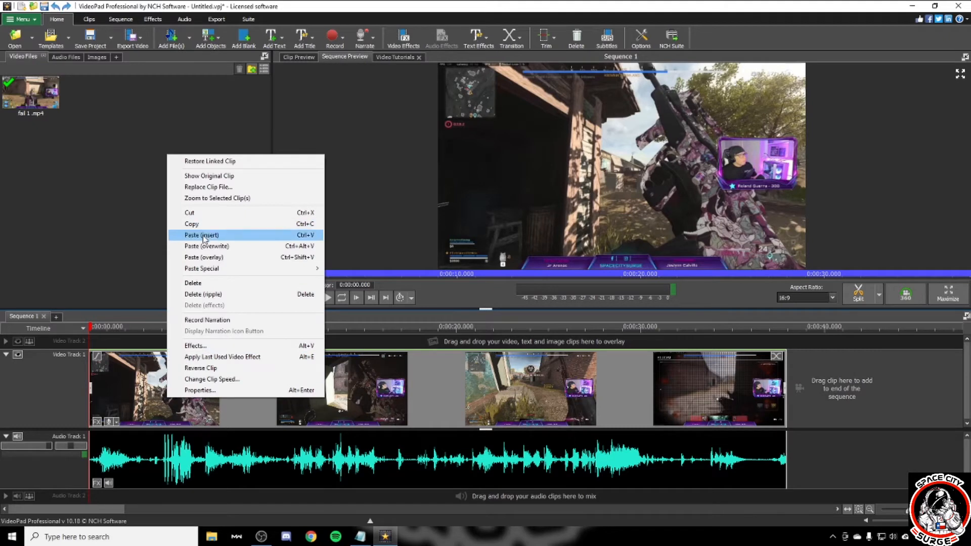
click(214, 225)
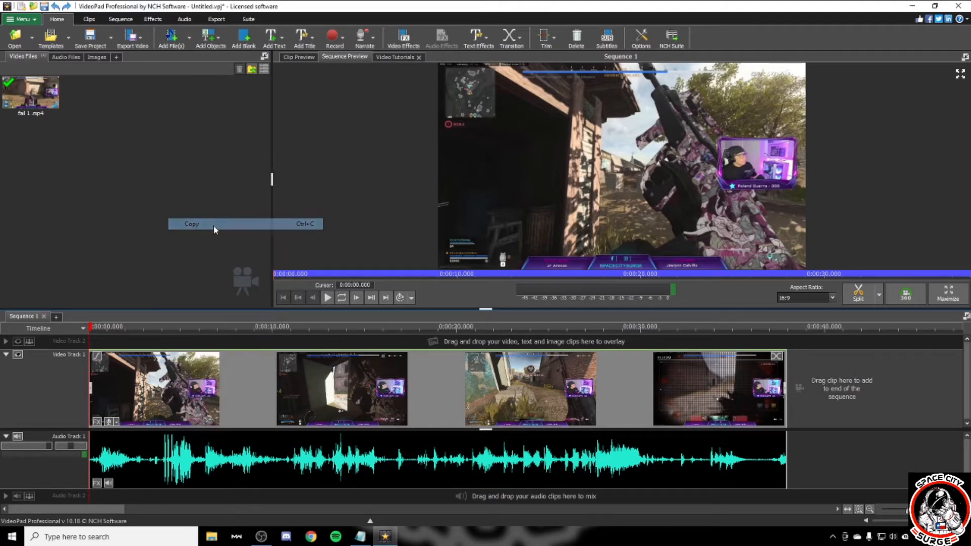
right_click(94, 348)
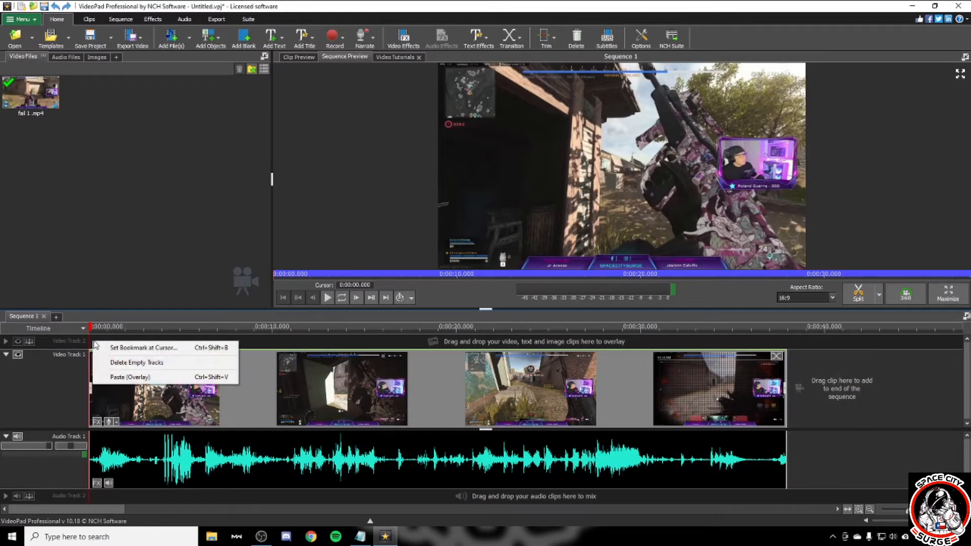
click(129, 377)
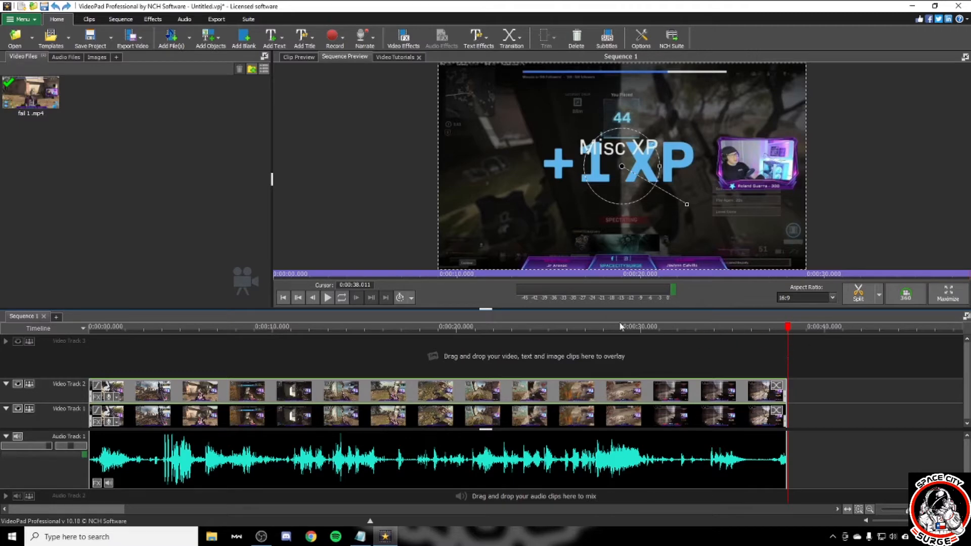
Step: Paste another overlay copy of the clip onto Video Track 3 at the sequence start
click(91, 327)
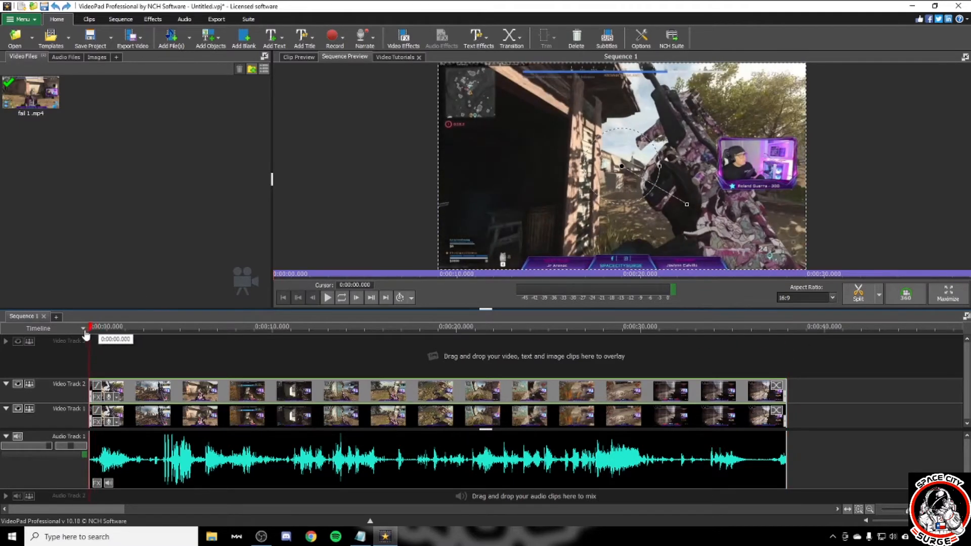
right_click(102, 355)
click(167, 386)
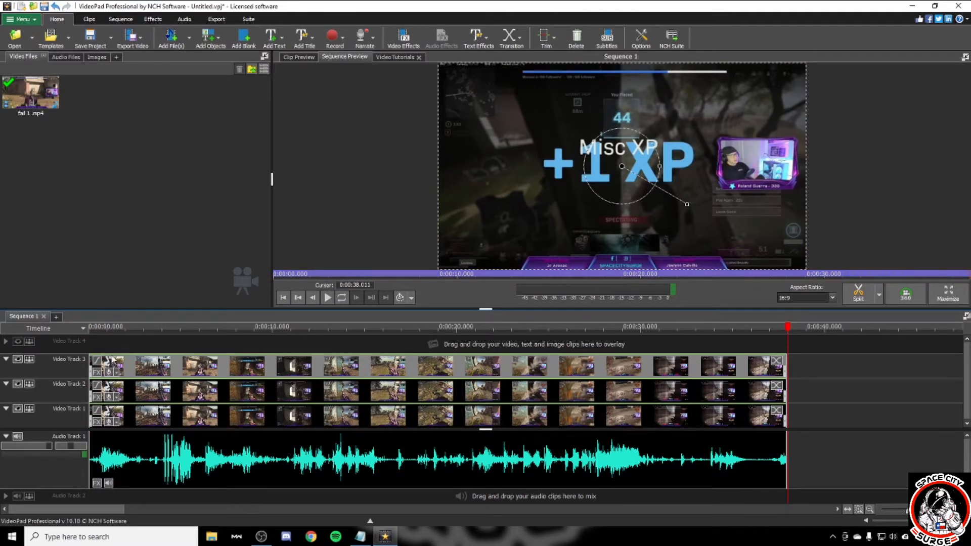
Step: Return the playhead to the start and set the sequence's aspect ratio to 9:16
key(Home)
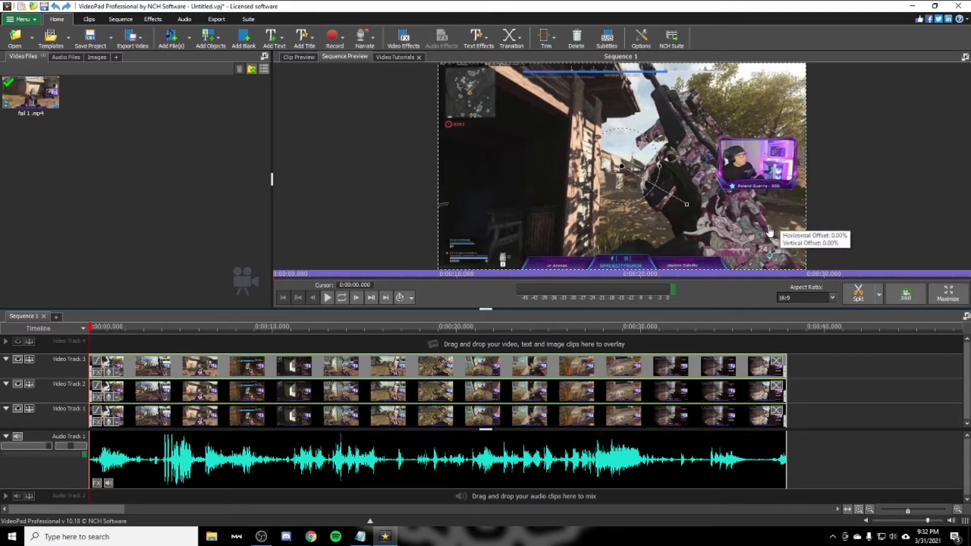
click(833, 297)
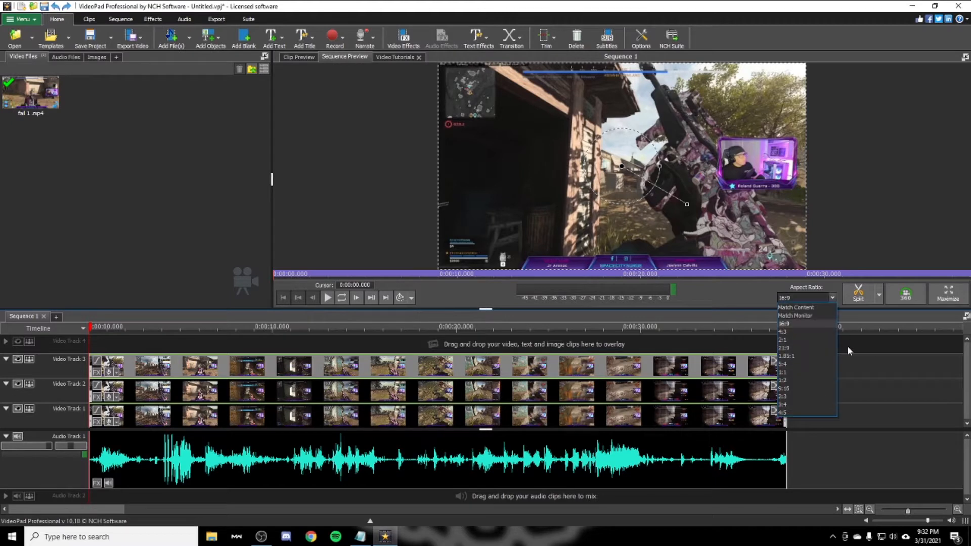
click(804, 388)
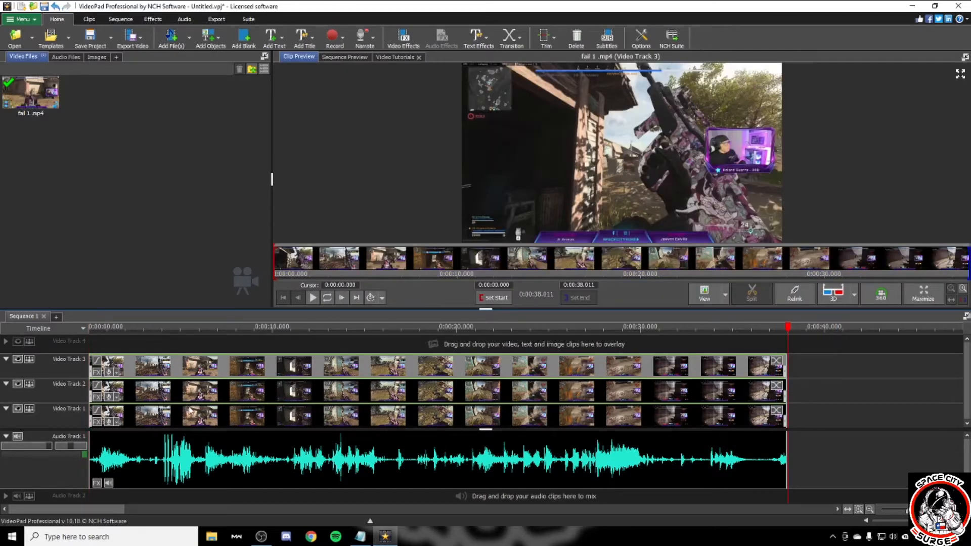
click(97, 372)
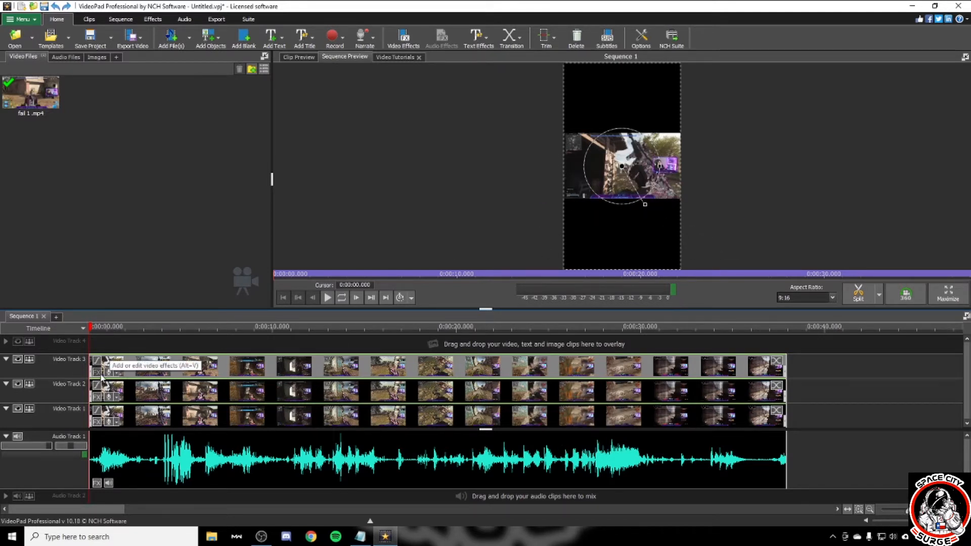
scroll(103, 377, up, 1)
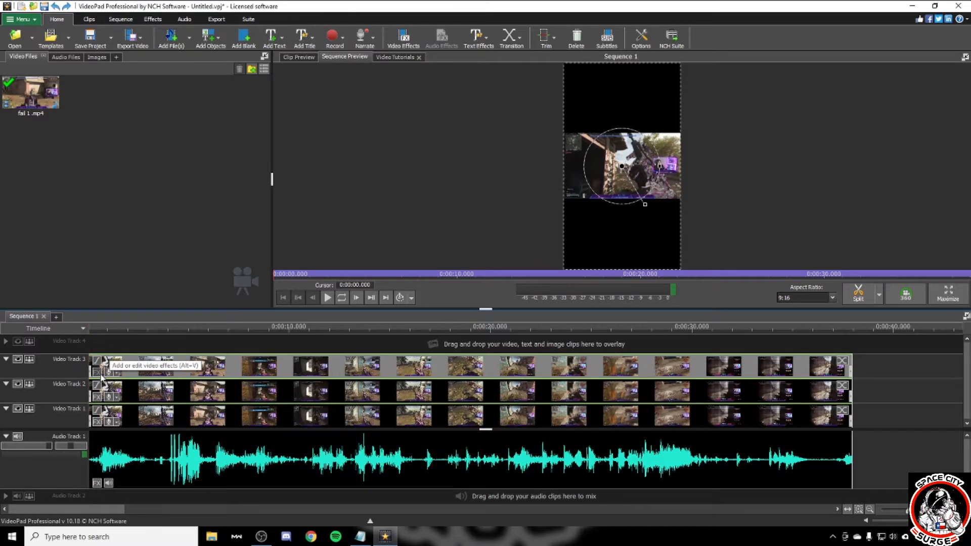
click(98, 373)
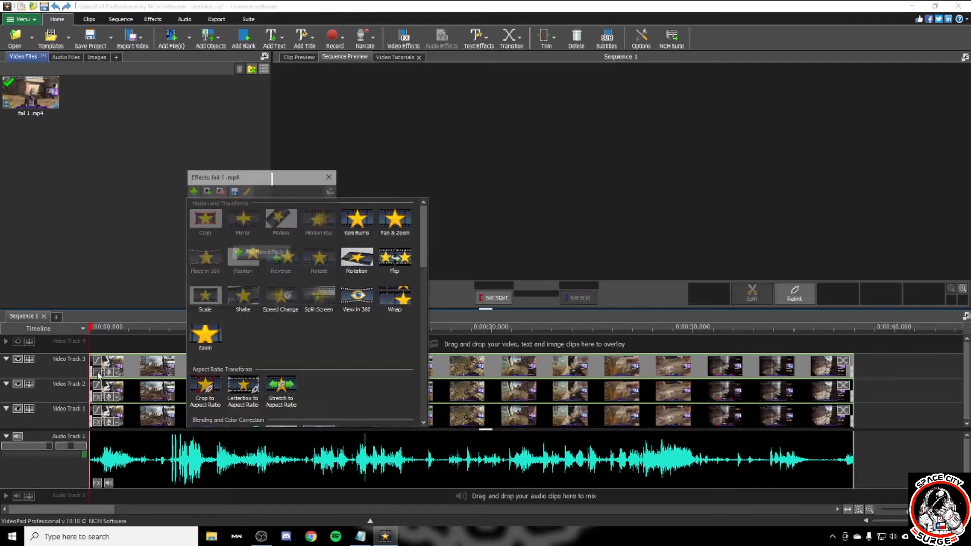
scroll(356, 330, down, 6)
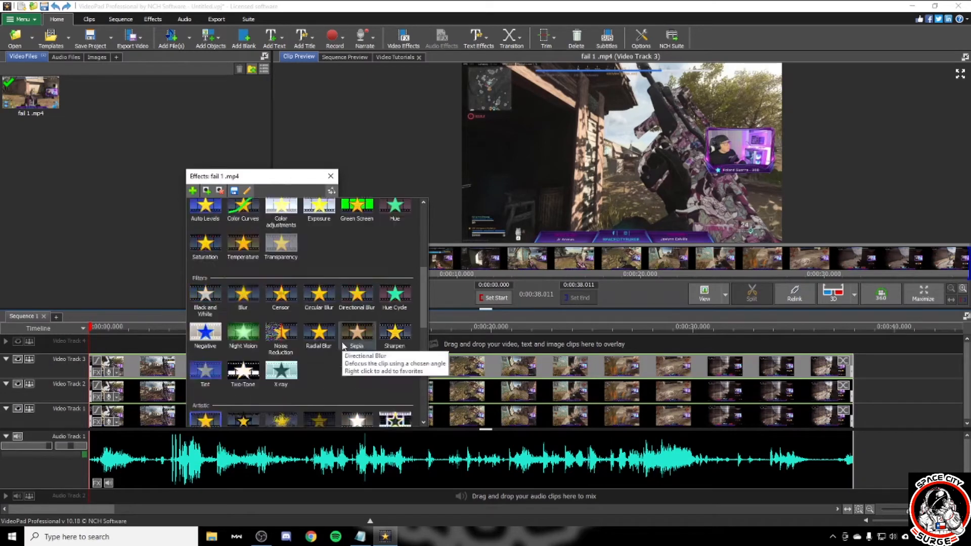
click(462, 298)
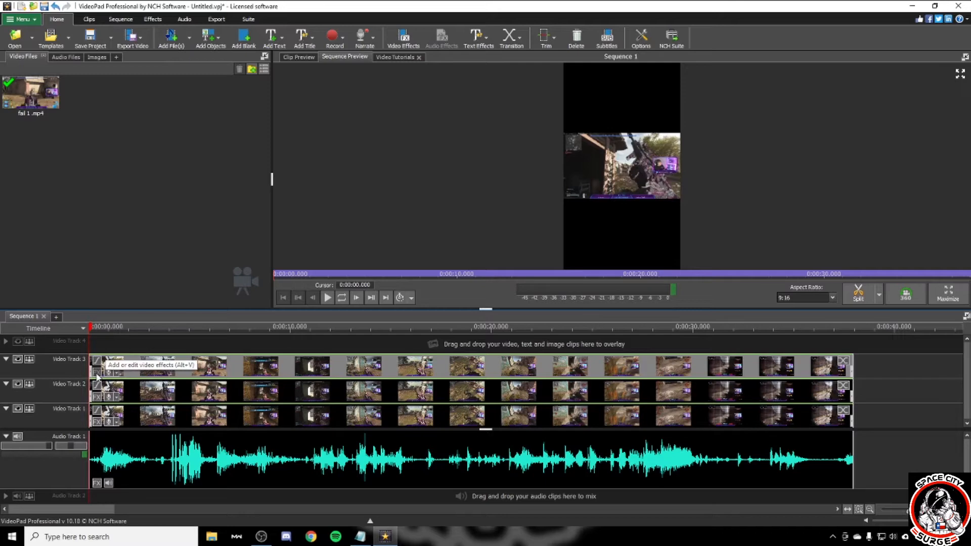
Step: Add a Scale effect to the Video Track 3 clip and enlarge it proportionally to about 2.37
click(96, 372)
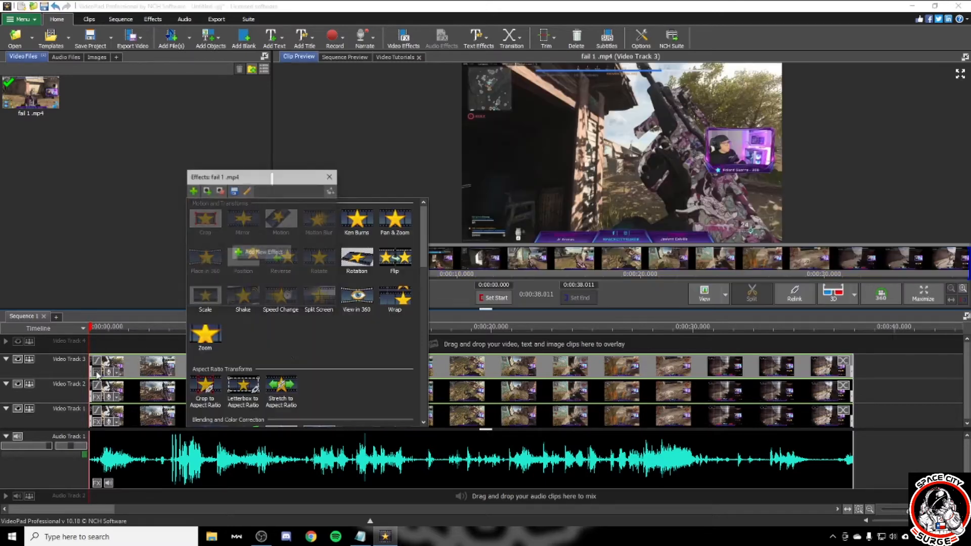
scroll(355, 326, down, 5)
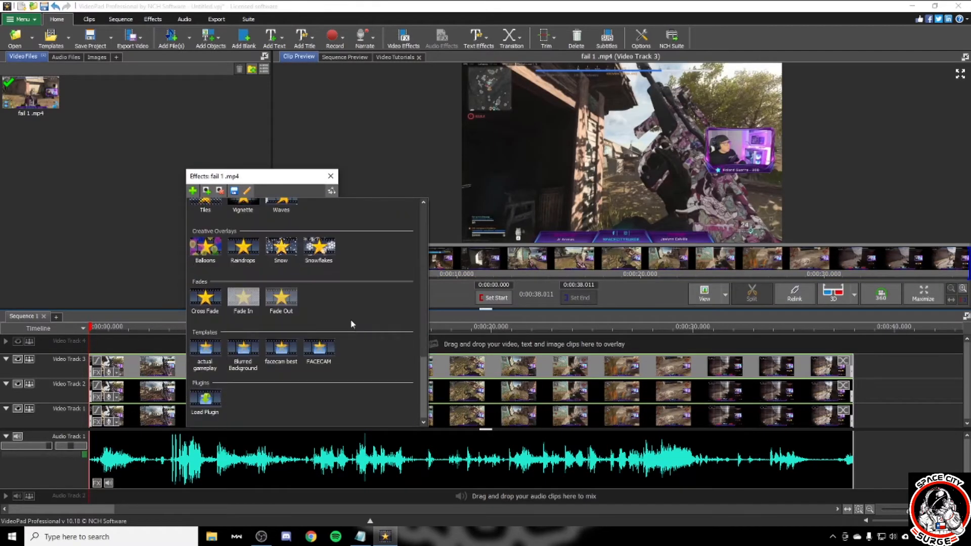
scroll(354, 321, up, 3)
scroll(327, 274, up, 2)
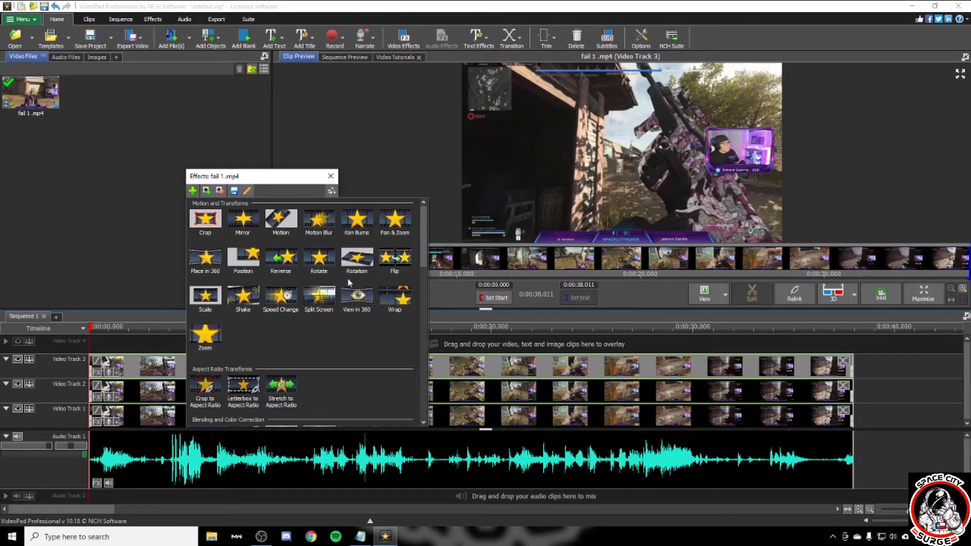
click(201, 298)
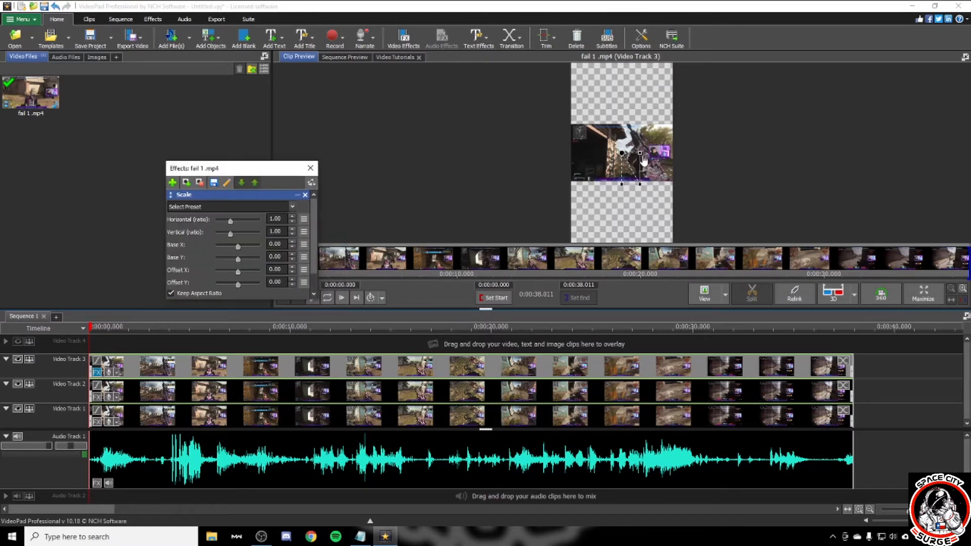
drag(640, 184, 679, 223)
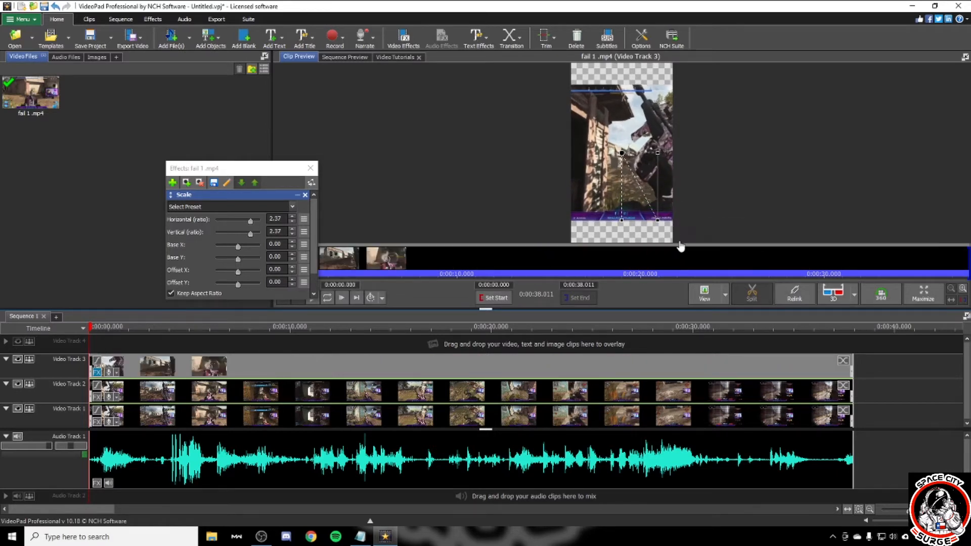
Step: Enlarge the Video Track 3 clip to 3.00 and move its facecam to the frame's upper area, at offsets of about X -72 and Y -23
drag(635, 130, 616, 80)
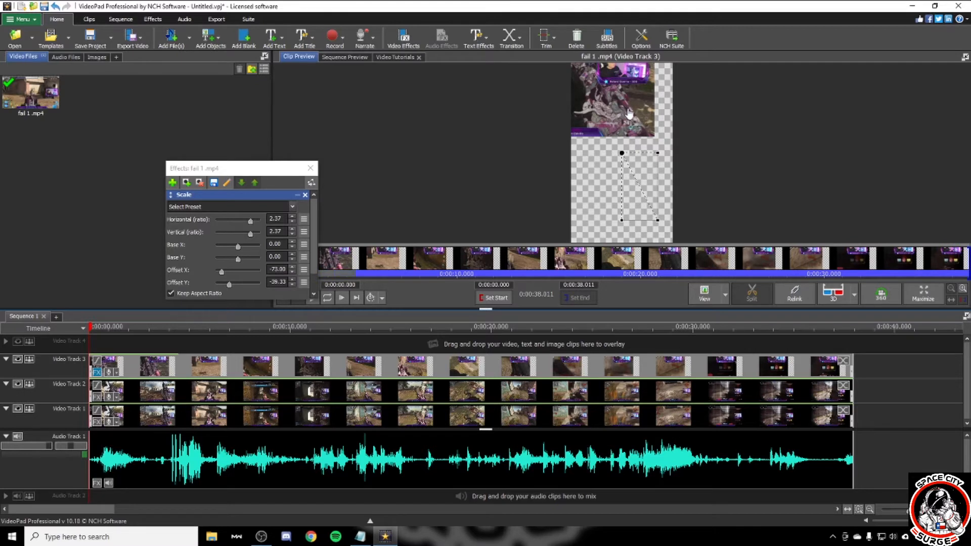
drag(630, 111, 631, 119)
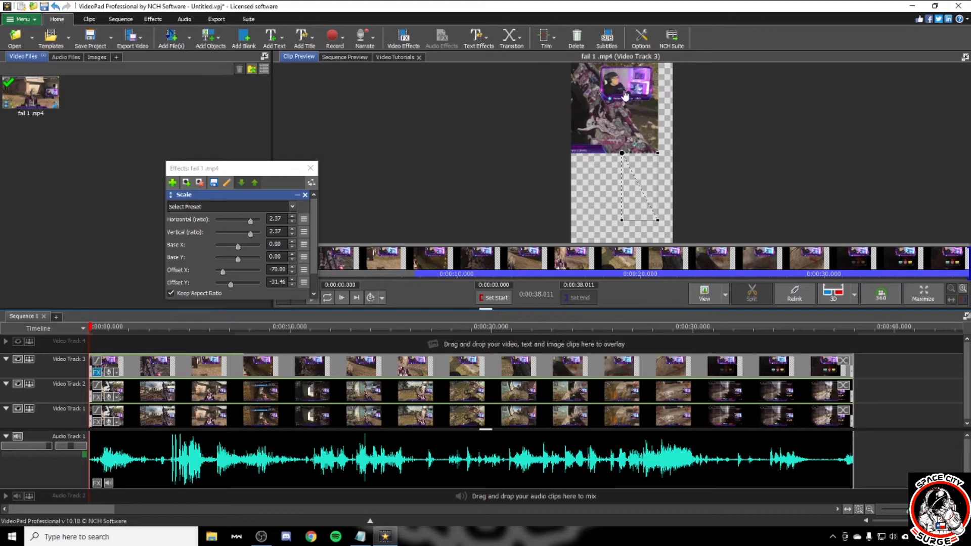
drag(625, 136, 628, 141)
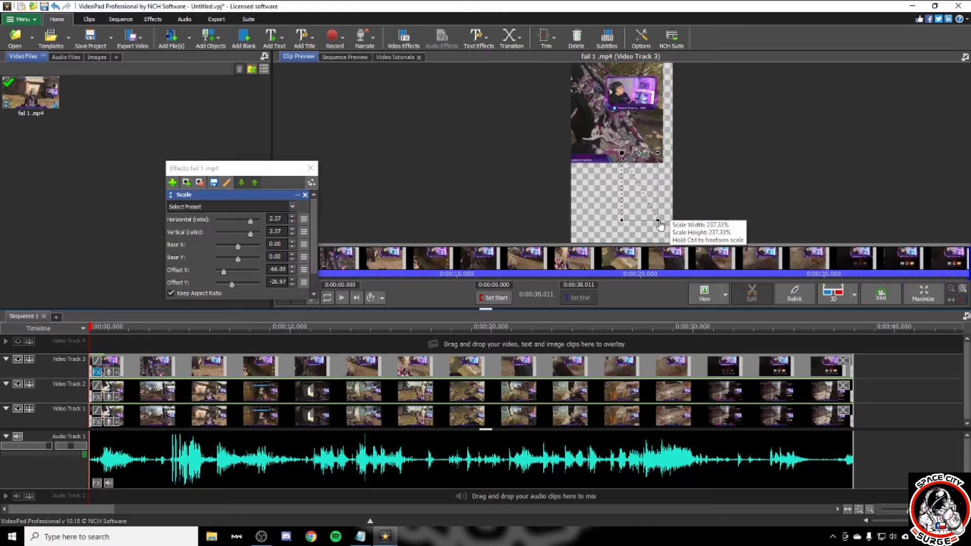
drag(658, 220, 707, 268)
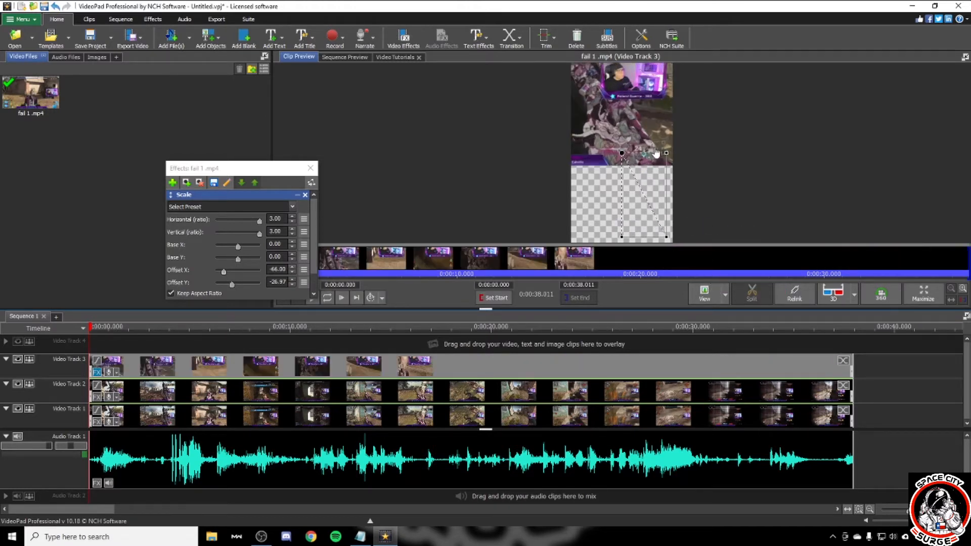
drag(631, 147, 627, 151)
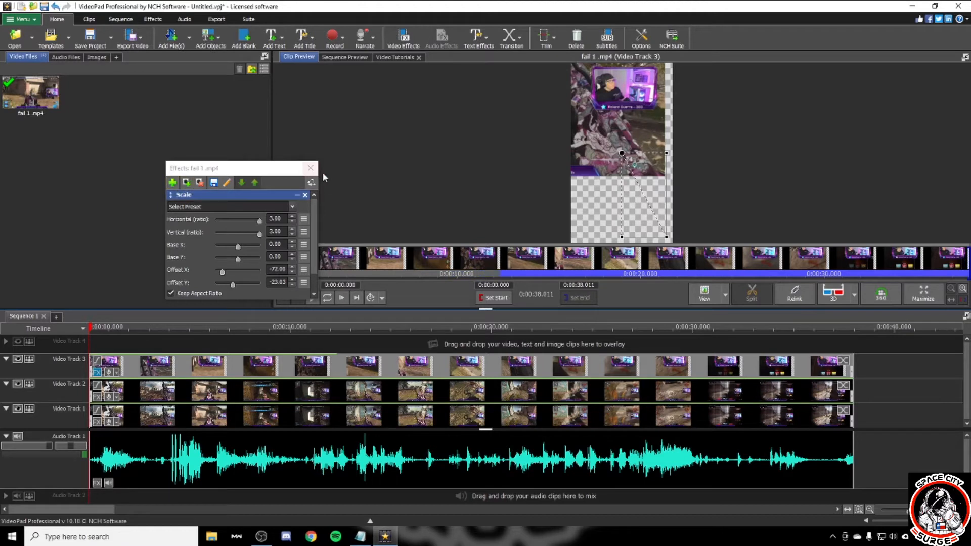
Step: Add a Crop effect to the Video Track 3 clip and trim it to the facecam: X1 about 23.4, Y1 3, X2 81, Y2 23
click(173, 183)
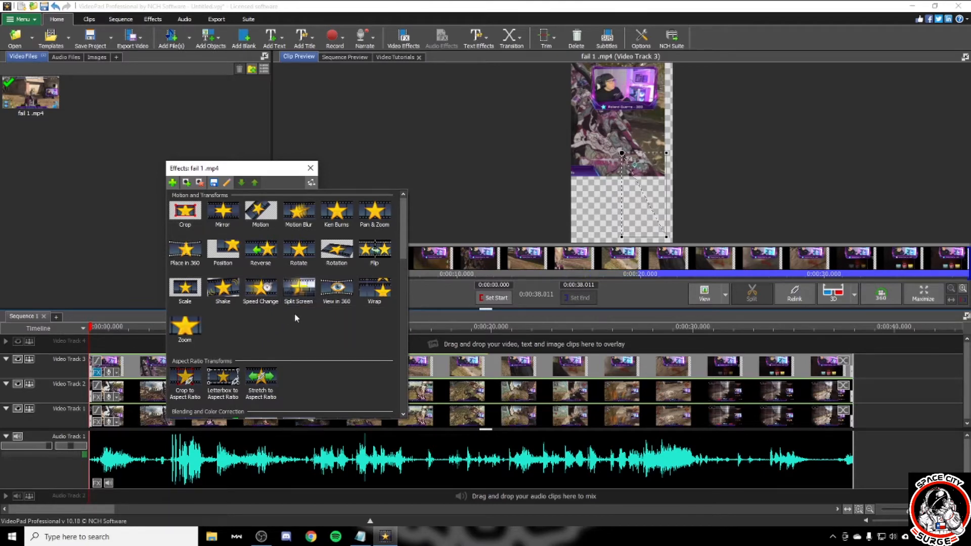
scroll(254, 340, down, 1)
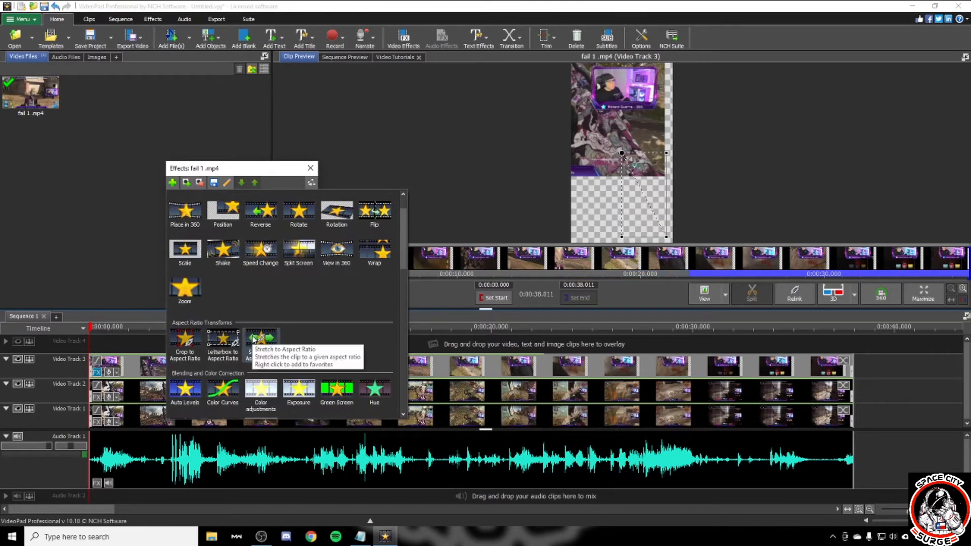
scroll(253, 340, up, 1)
click(186, 218)
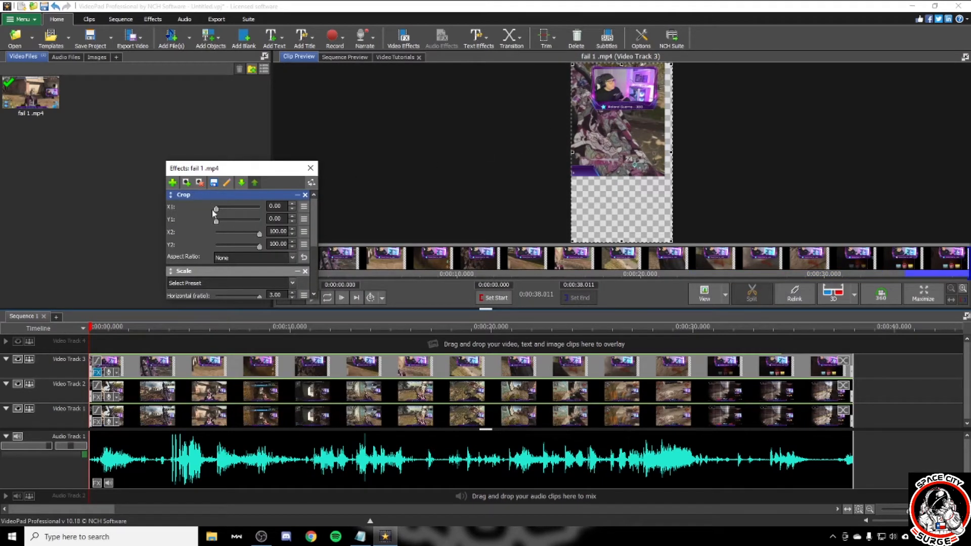
mouse_move(216, 209)
mouse_down()
mouse_move(227, 211)
mouse_move(219, 223)
mouse_up()
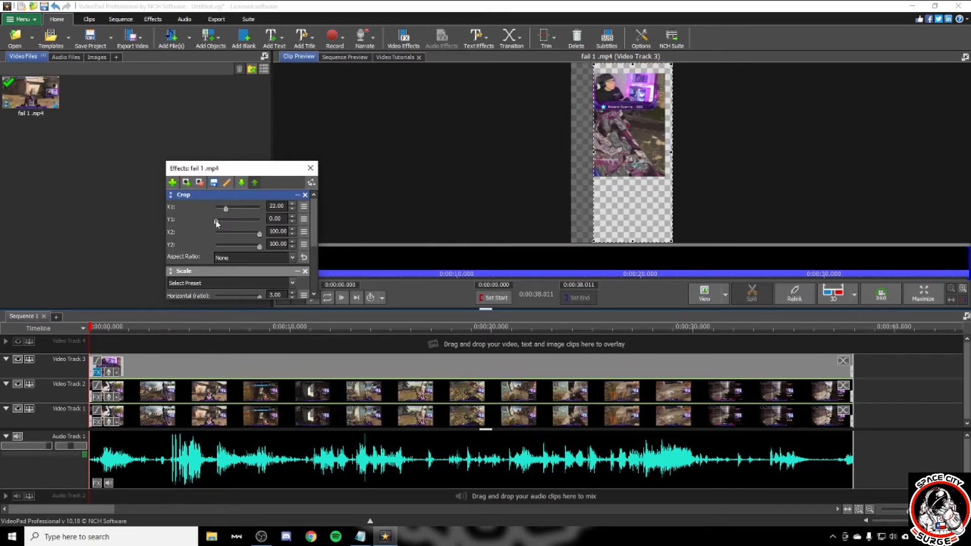
drag(219, 221, 217, 220)
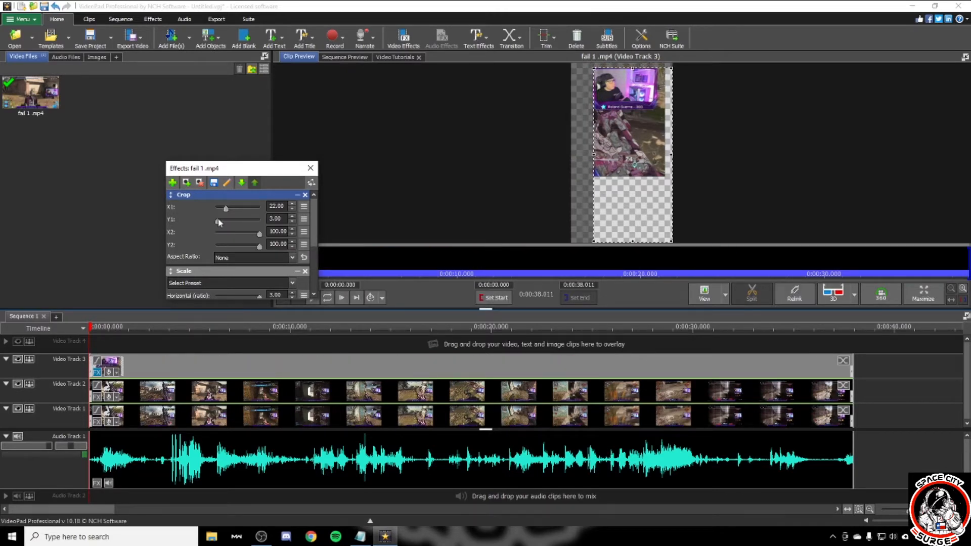
drag(260, 233, 226, 251)
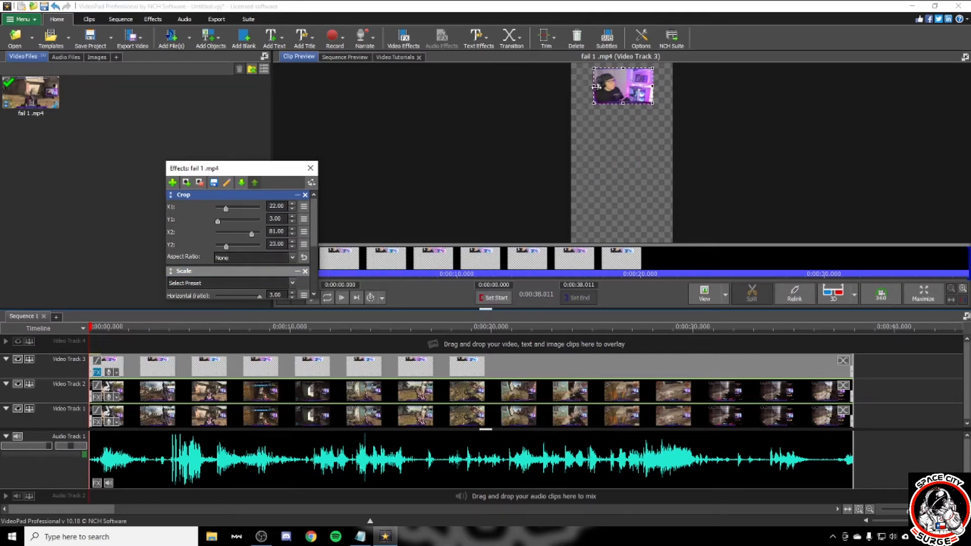
drag(595, 89, 596, 90)
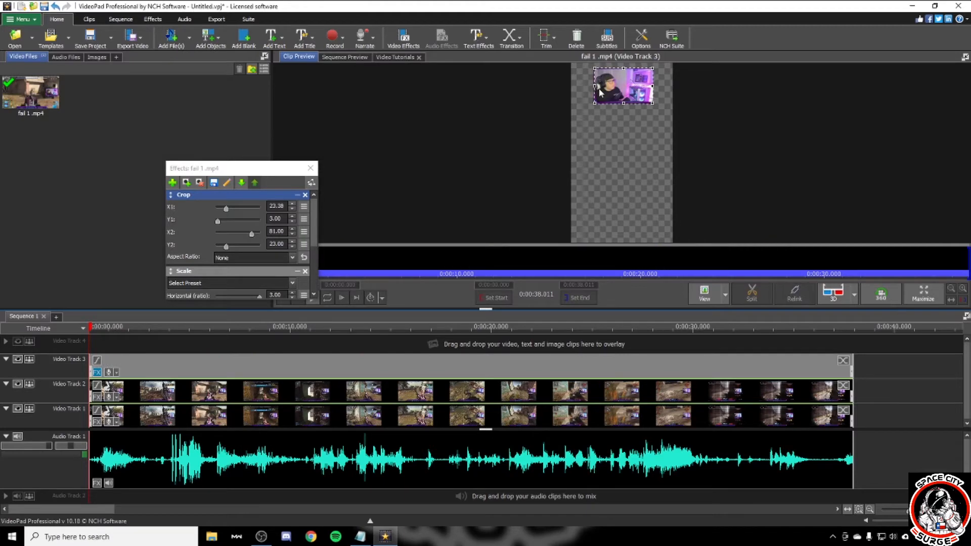
Step: Add a Saturation effect to the Video Track 3 clip and set its saturation to 26
click(172, 183)
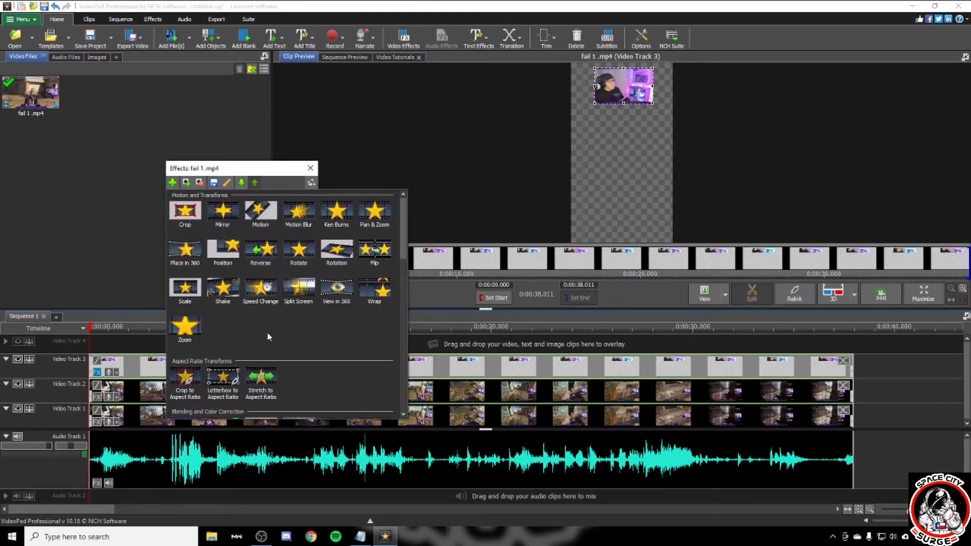
scroll(269, 337, down, 1)
scroll(244, 303, down, 2)
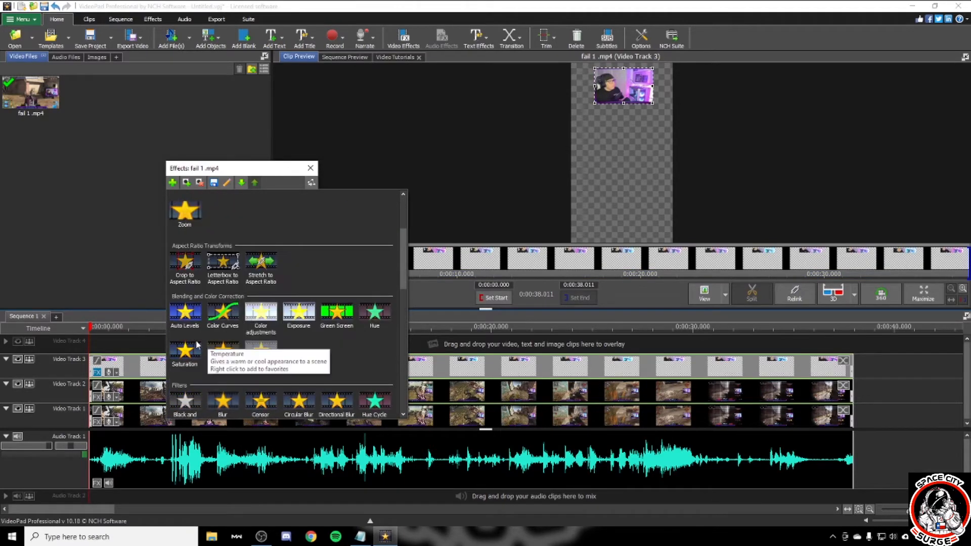
click(230, 332)
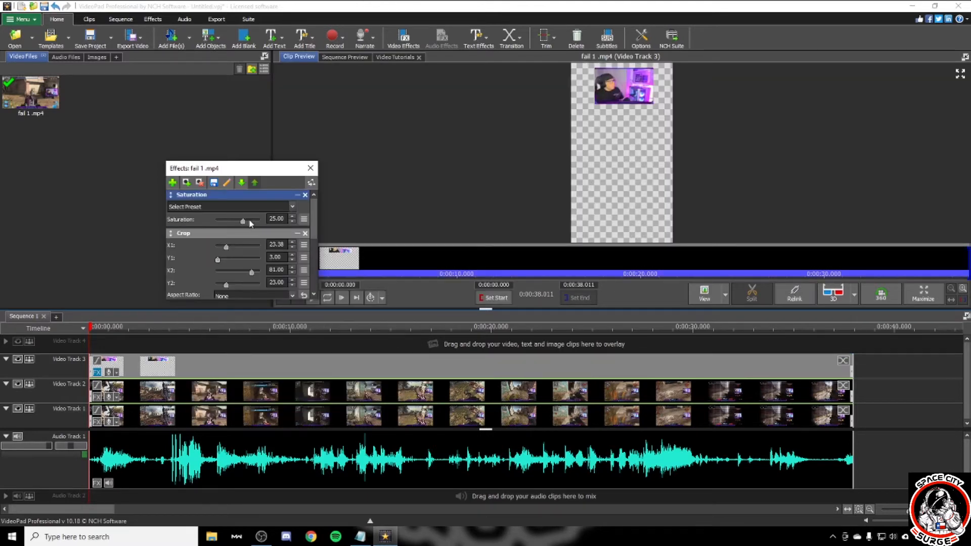
drag(244, 224, 247, 224)
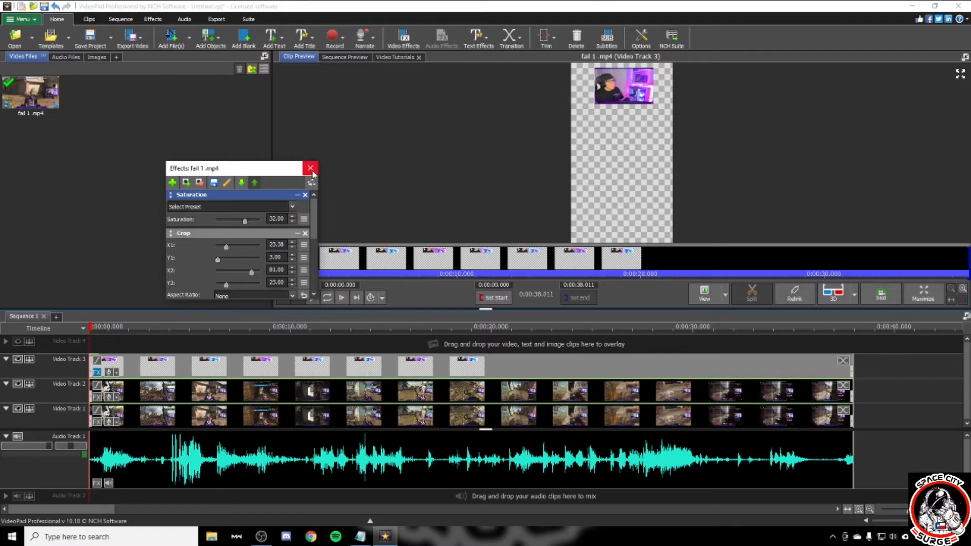
click(241, 222)
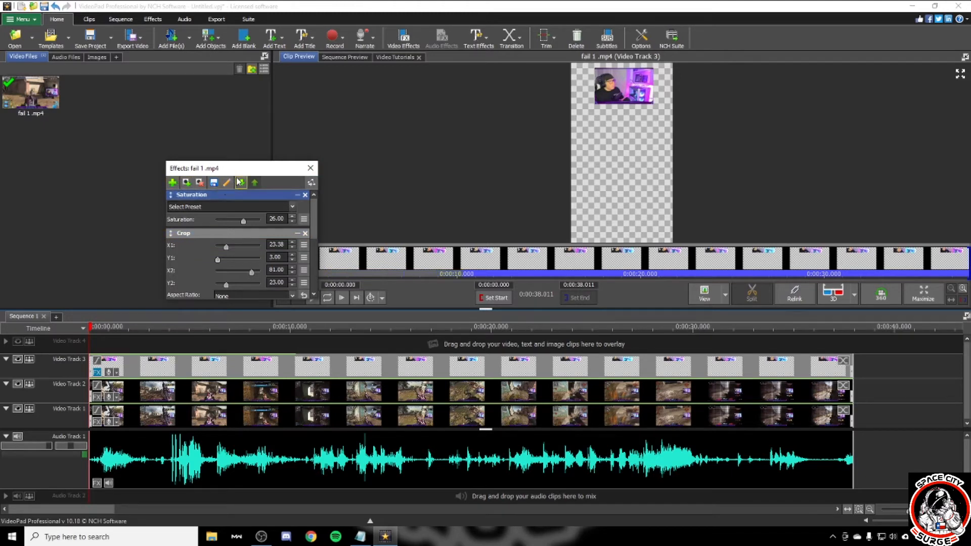
scroll(308, 247, down, 3)
scroll(306, 241, up, 3)
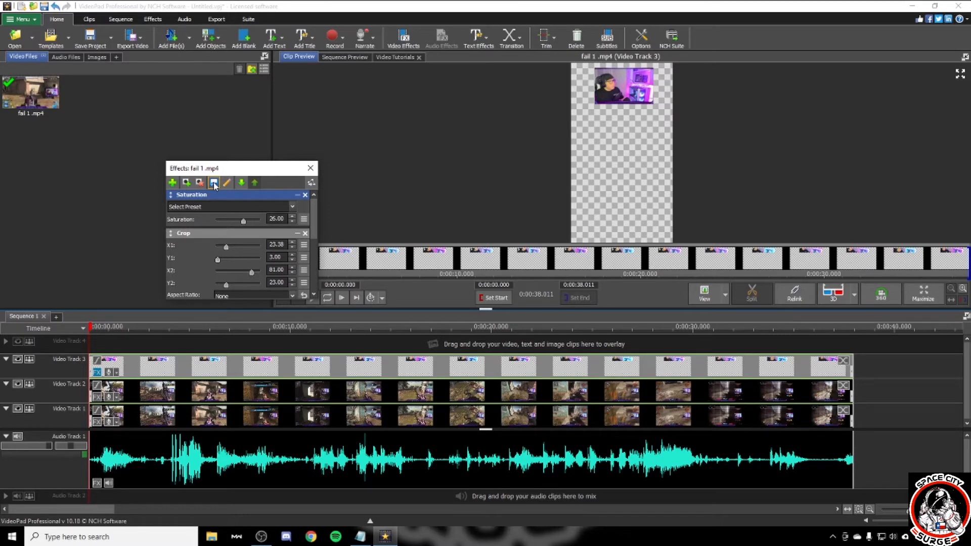
click(311, 167)
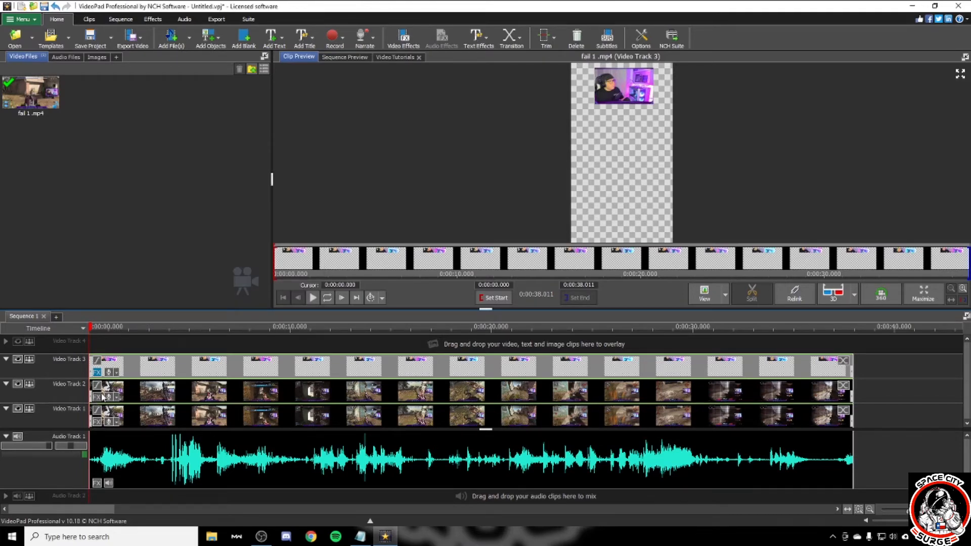
Step: Add a Scale effect to the Video Track 2 clip, enlarge it proportionally to about 2.45 and shift it to offsets of about X 3 and Y 0.56
click(96, 399)
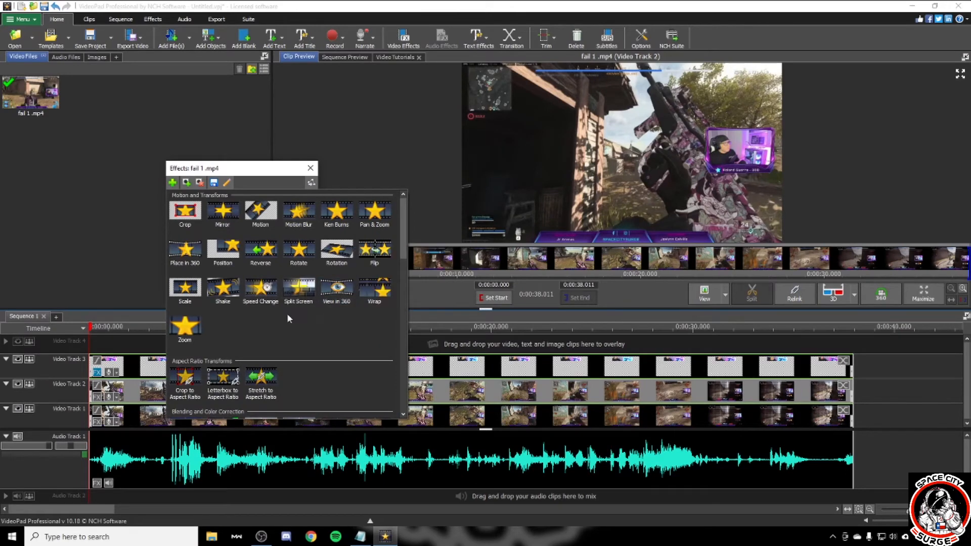
scroll(293, 311, down, 3)
scroll(311, 250, up, 3)
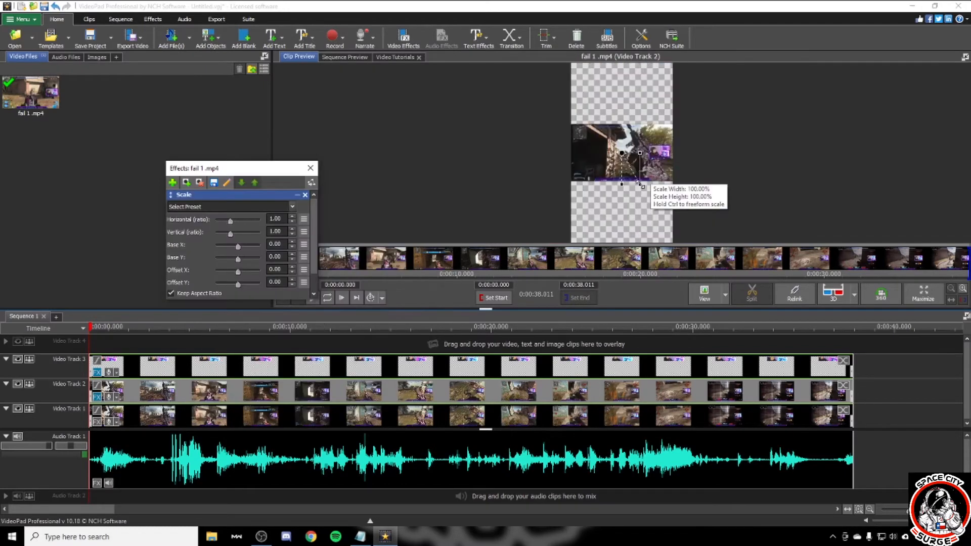
drag(640, 183, 663, 223)
drag(631, 150, 633, 150)
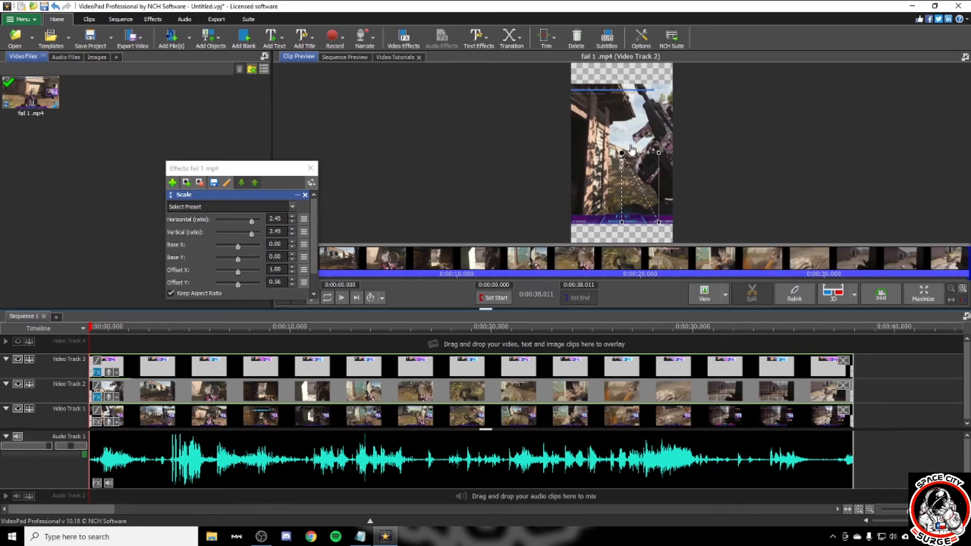
drag(632, 150, 634, 150)
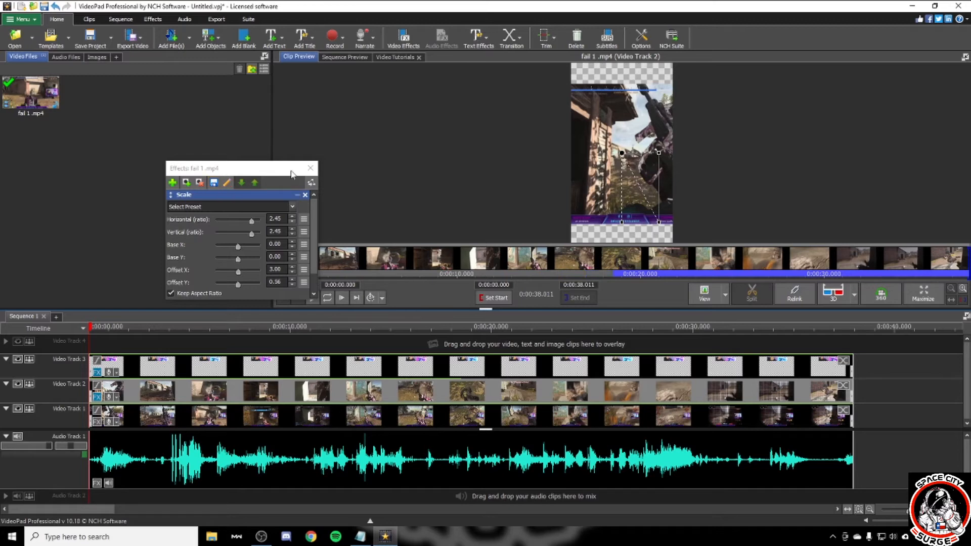
click(310, 168)
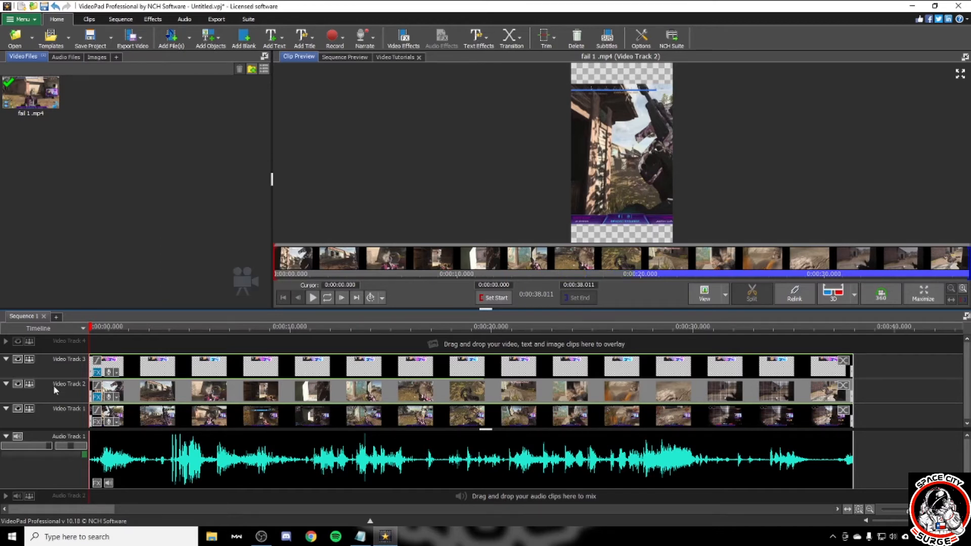
Step: Add a Zoom effect to the Video Track 1 clip, narrow it to X1 about 22.4 and X2 about 79.5, and preview it
click(97, 421)
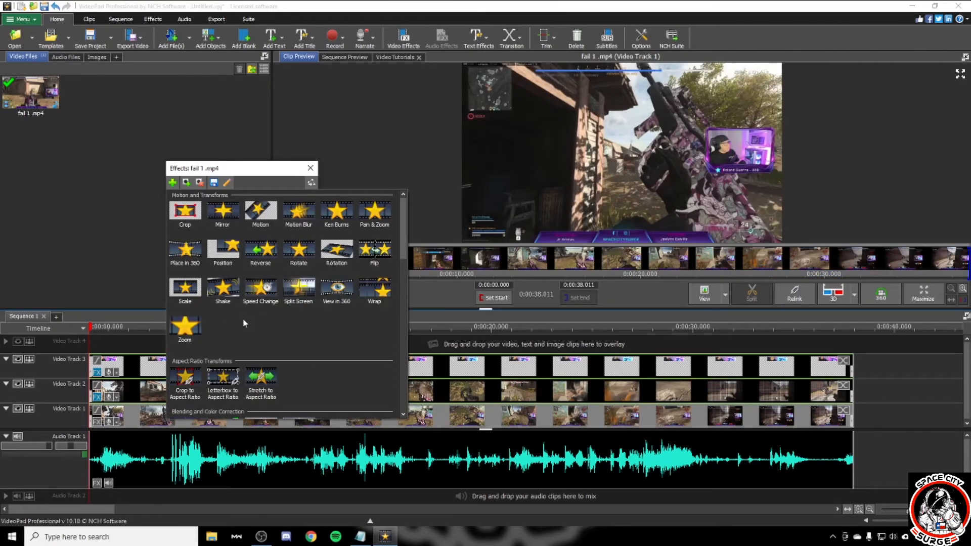
click(212, 411)
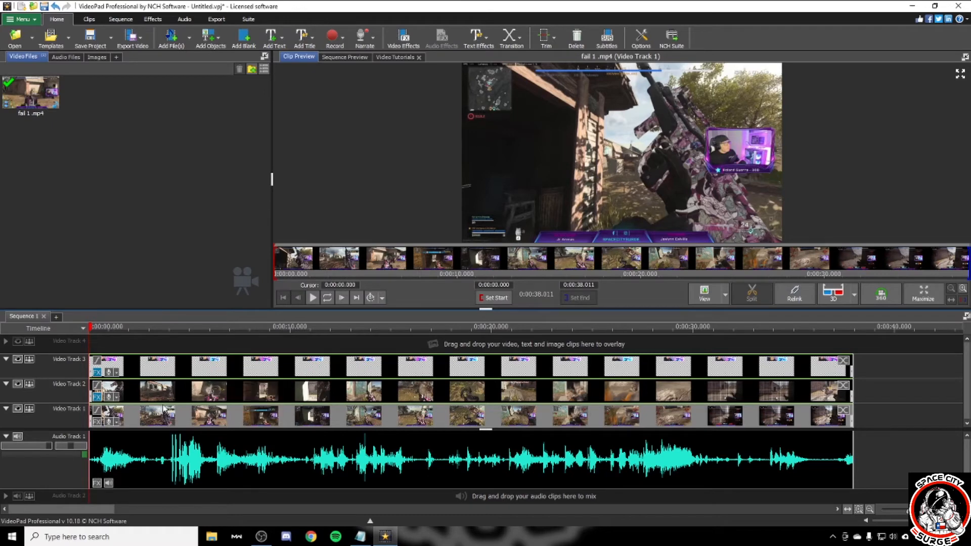
click(97, 423)
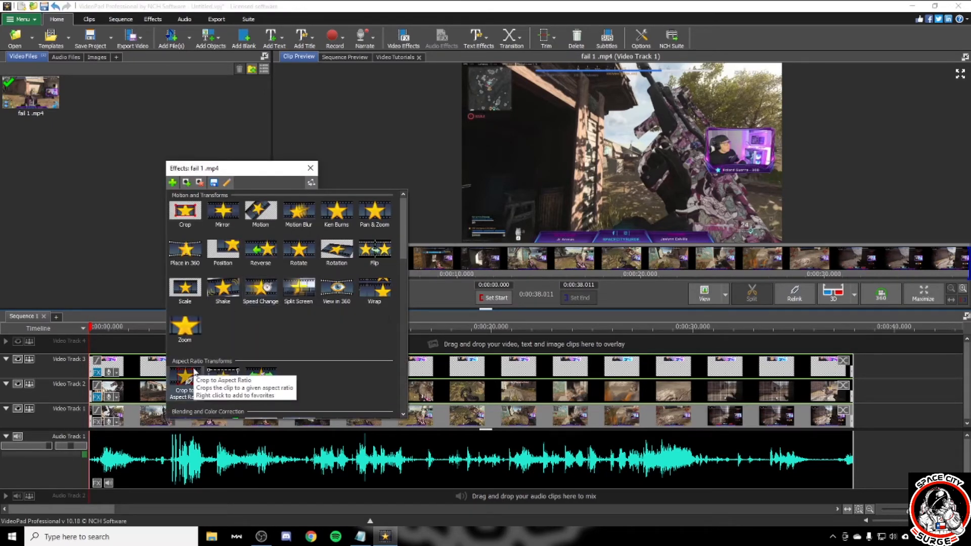
click(185, 329)
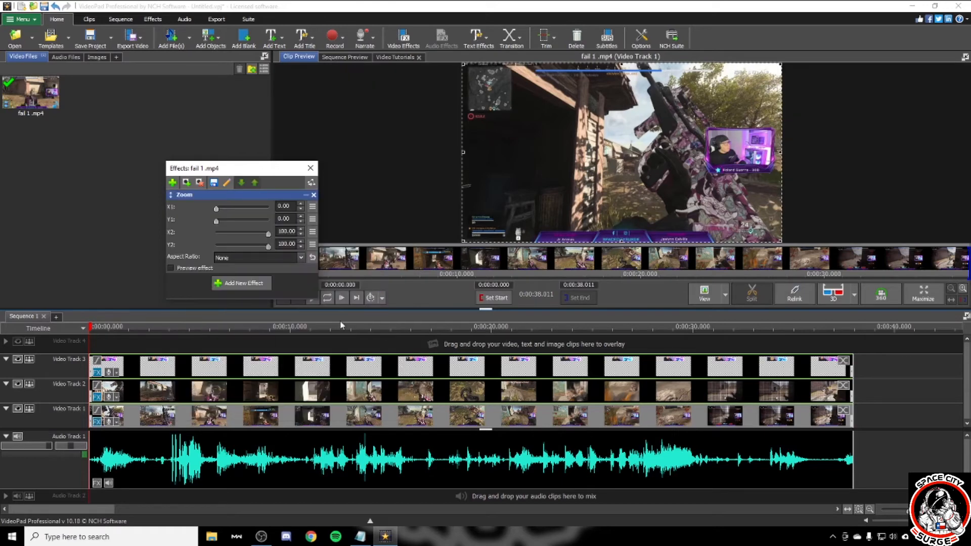
drag(463, 171, 535, 171)
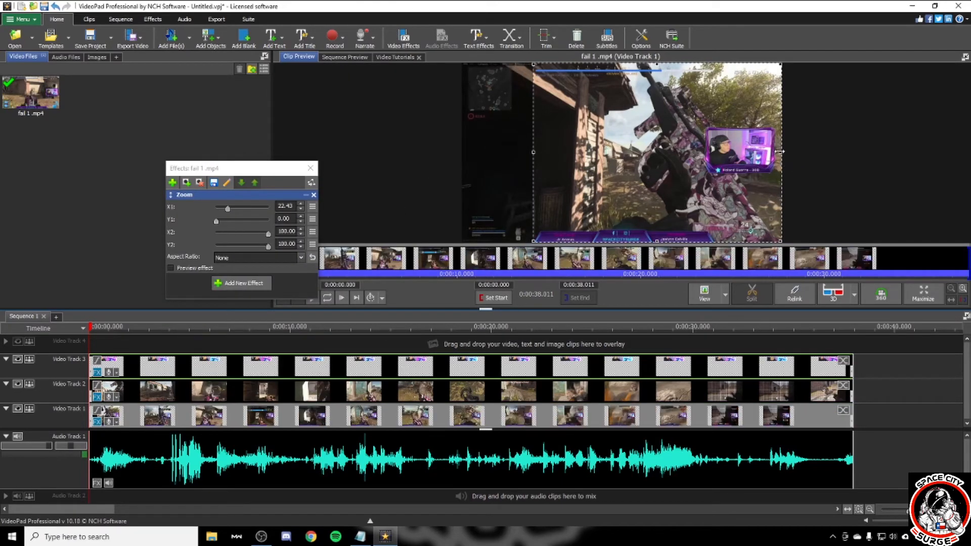
drag(782, 168, 718, 176)
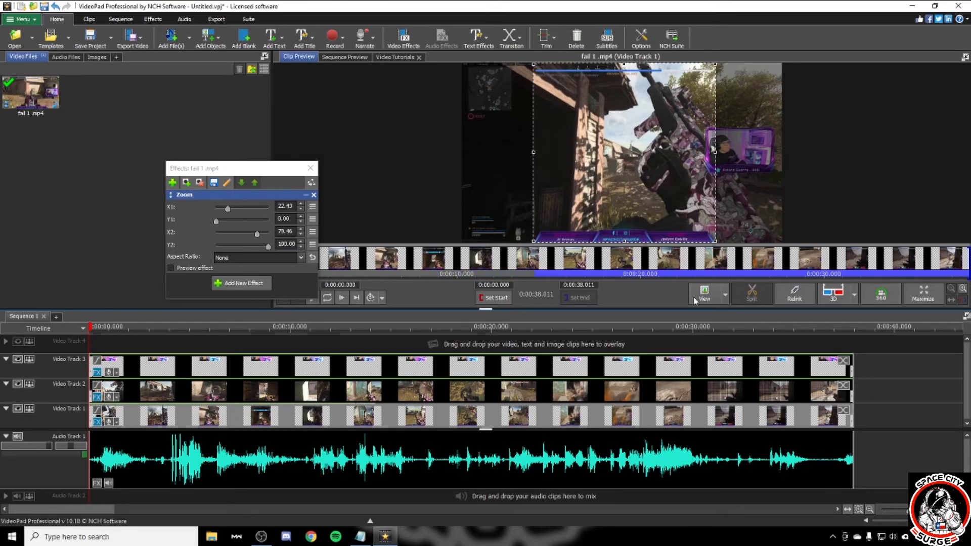
click(170, 268)
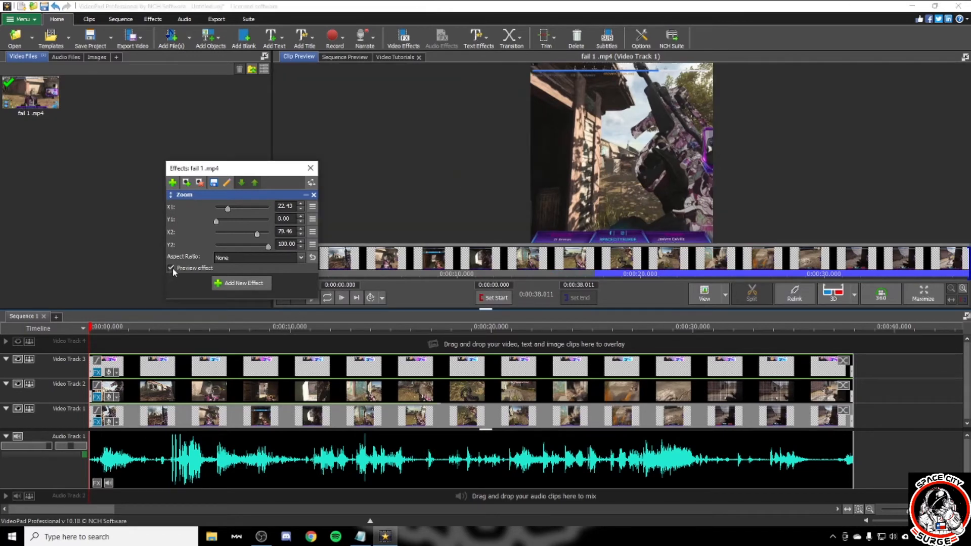
click(172, 267)
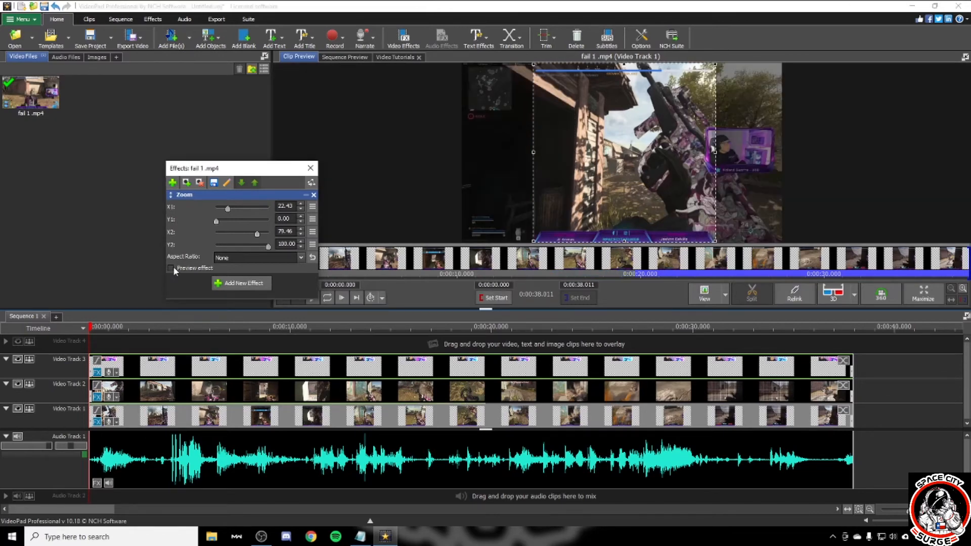
Step: Add a Scale effect to the Video Track 1 clip and enlarge it proportionally to 1.80 so it fills the vertical frame
click(172, 183)
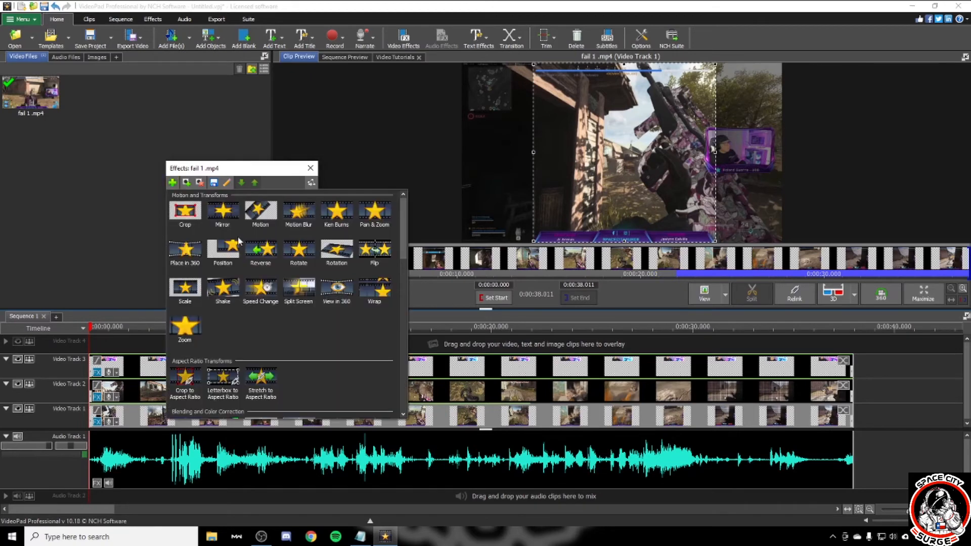
click(178, 292)
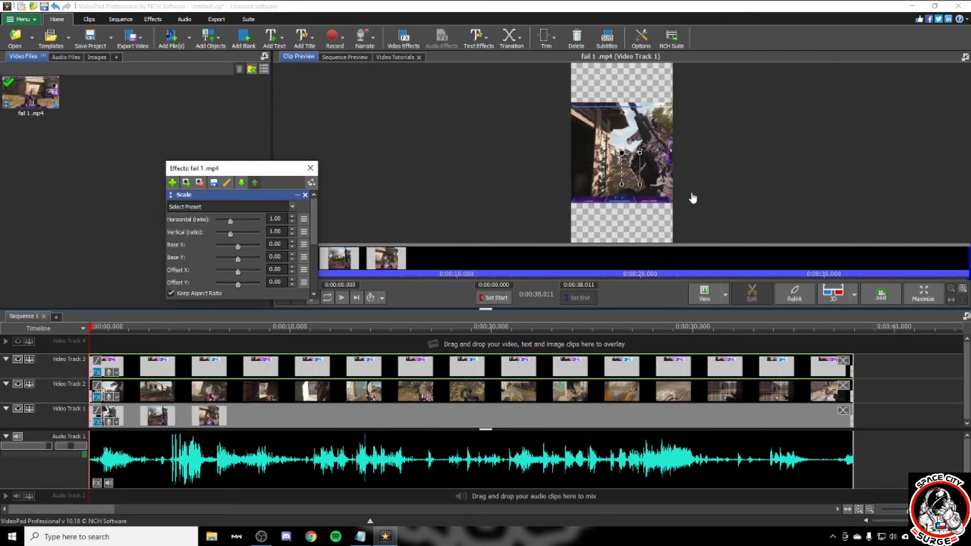
drag(643, 185, 688, 257)
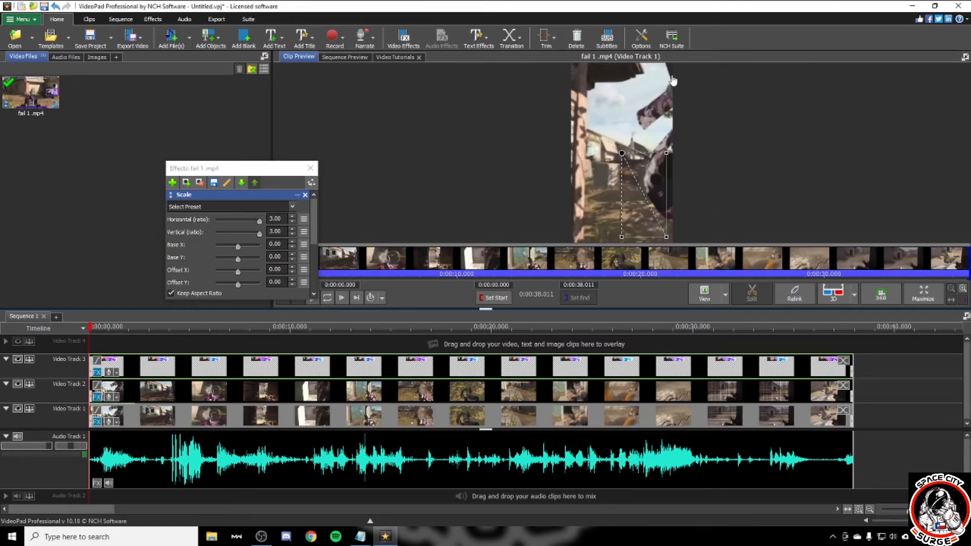
drag(667, 237, 660, 211)
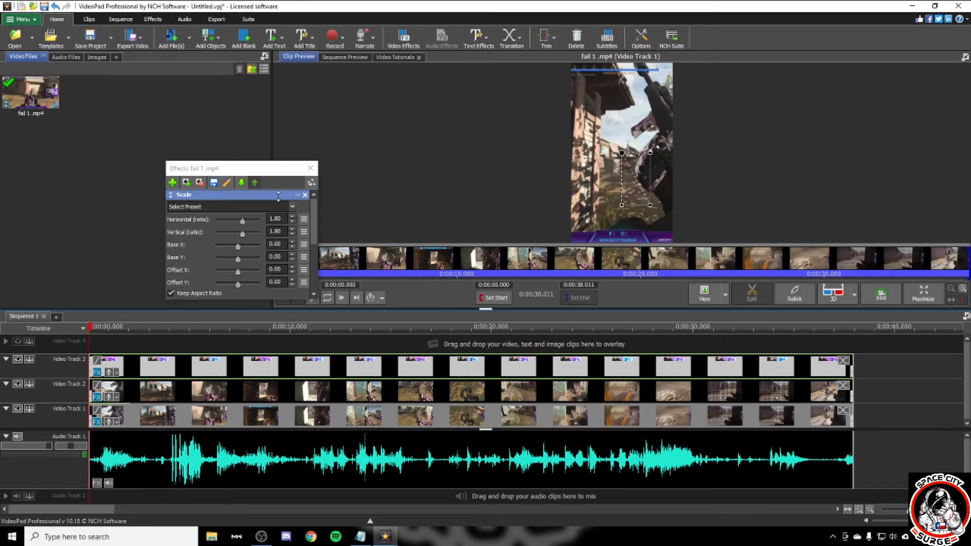
Step: Add a Blur effect with a blurriness of 12.50 to the Video Track 1 background clip
click(172, 183)
scroll(262, 278, down, 3)
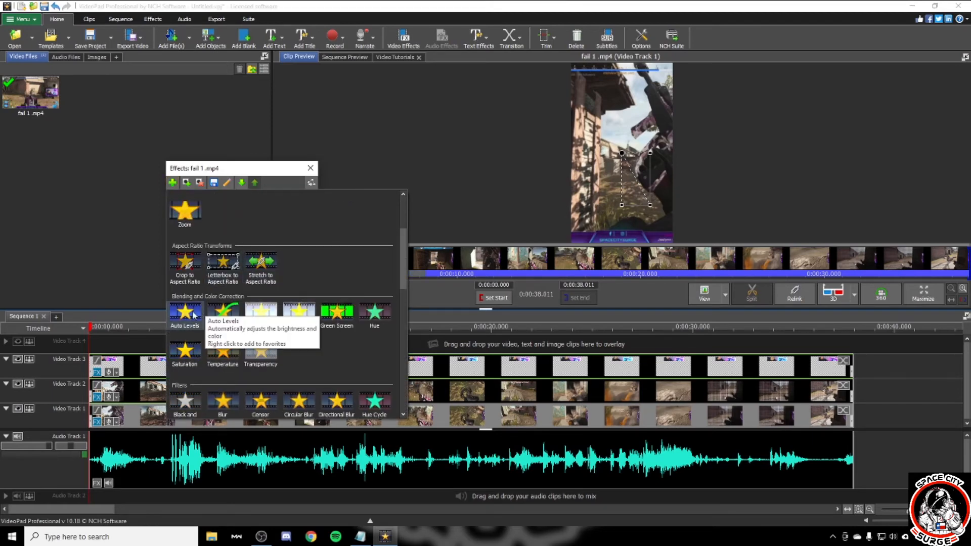
scroll(263, 303, down, 2)
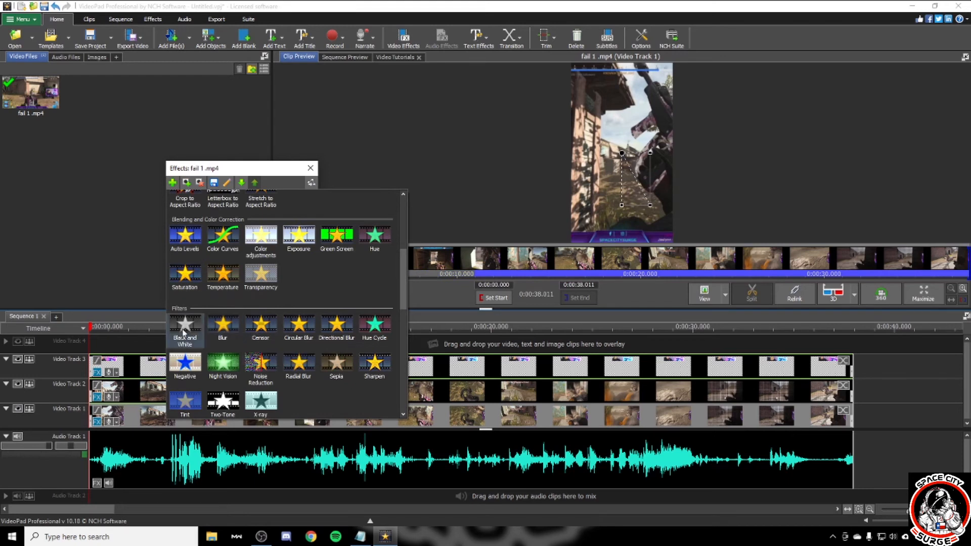
click(222, 324)
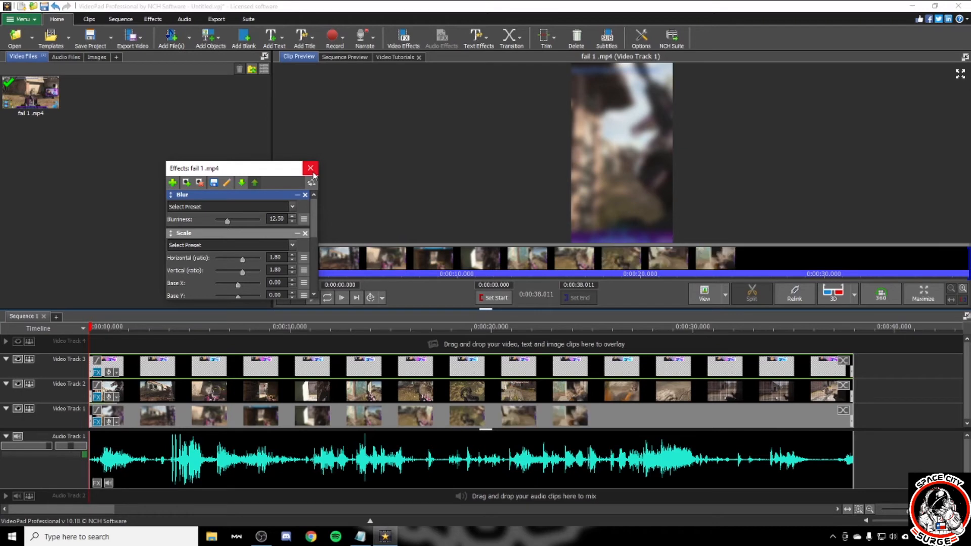
click(311, 171)
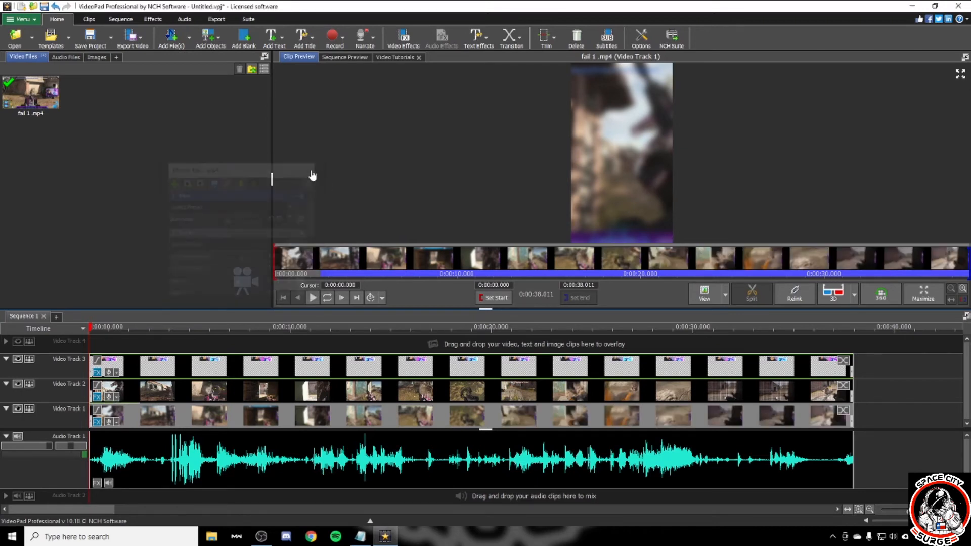
Step: Switch the preview to the whole sequence and play part of it to check the layered vertical composition
click(726, 294)
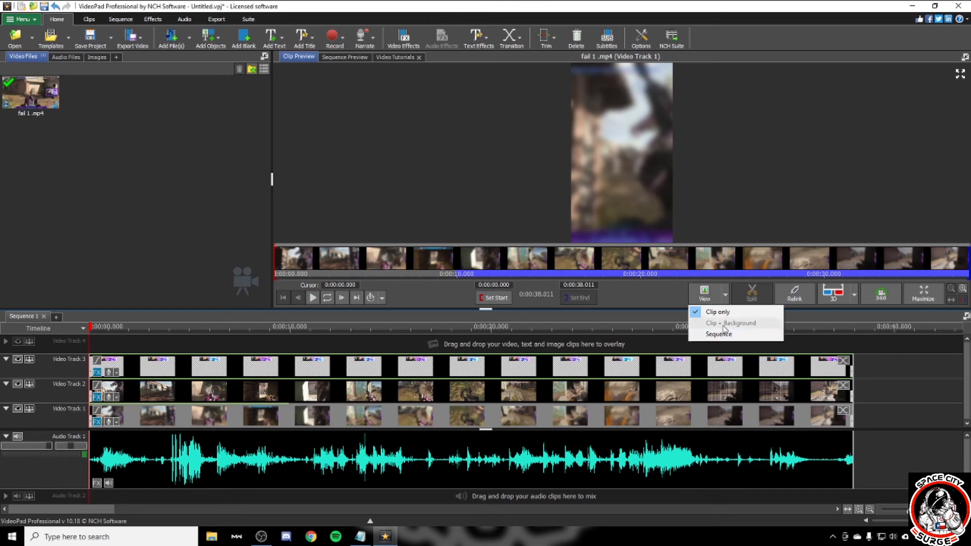
click(752, 335)
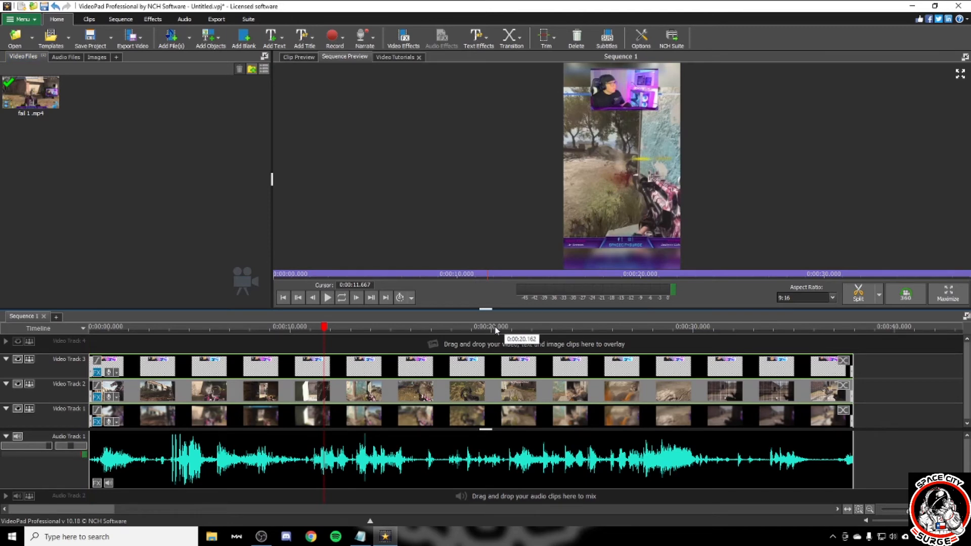
click(328, 298)
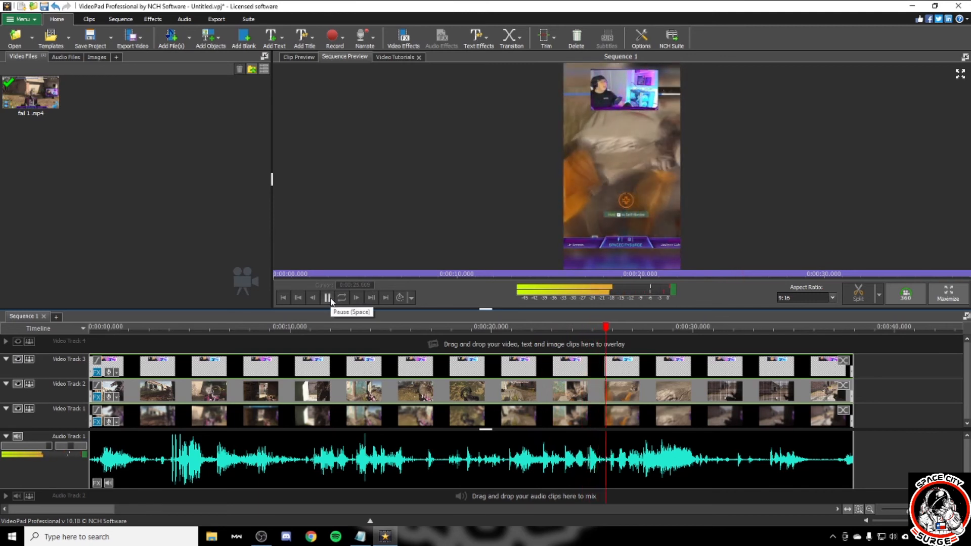
click(328, 298)
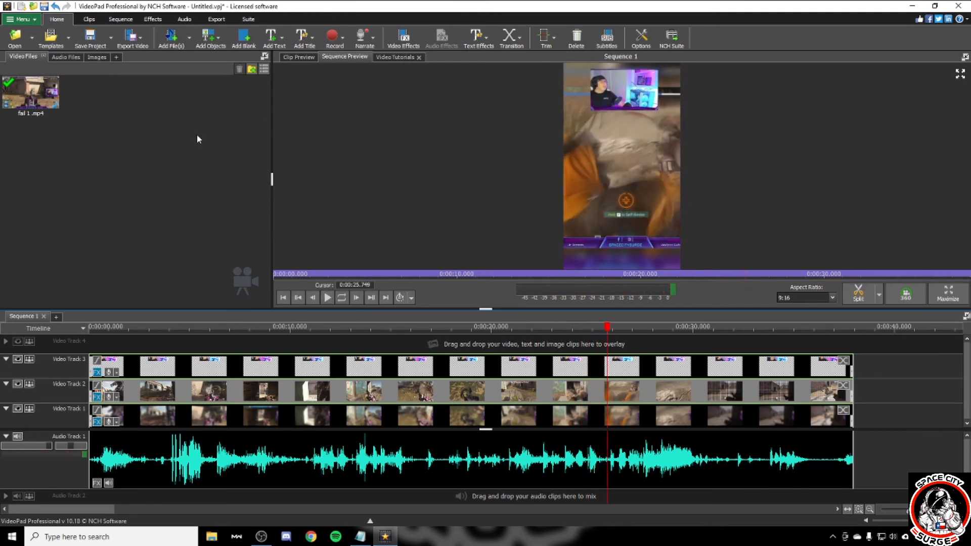
Step: Start exporting the sequence as a video file and name the export EPIC FAIL
click(132, 32)
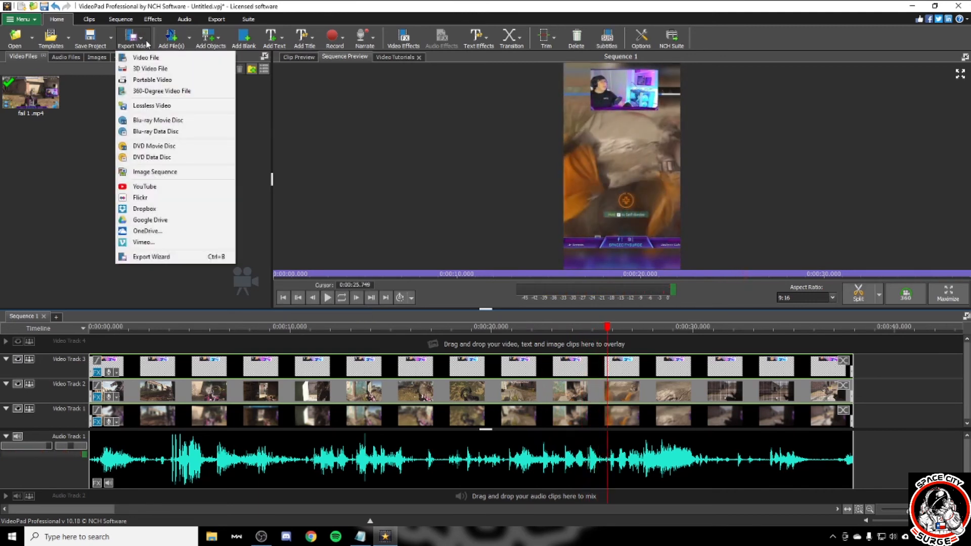
click(146, 59)
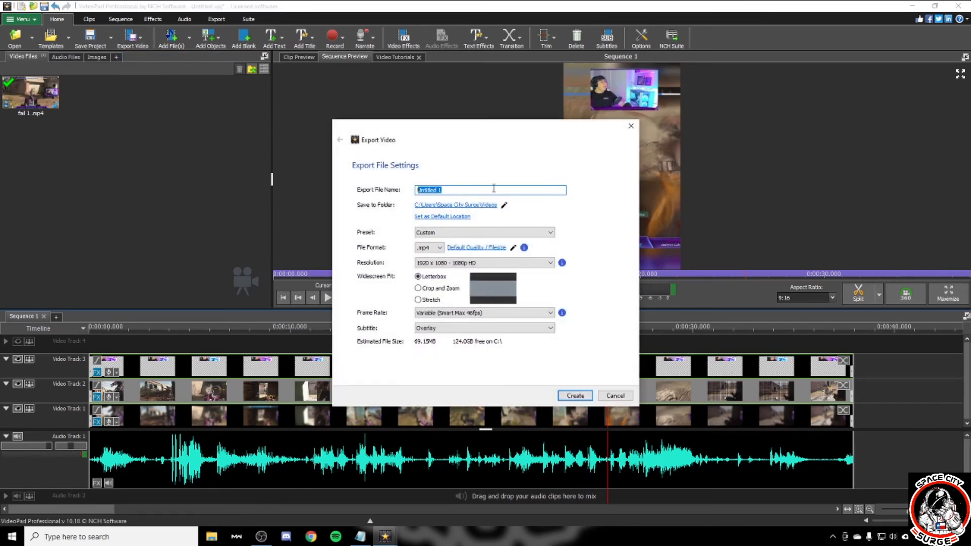
text(EPIC FAIL)
Step: Choose the HD 1080p preset for the video export
click(442, 234)
click(372, 241)
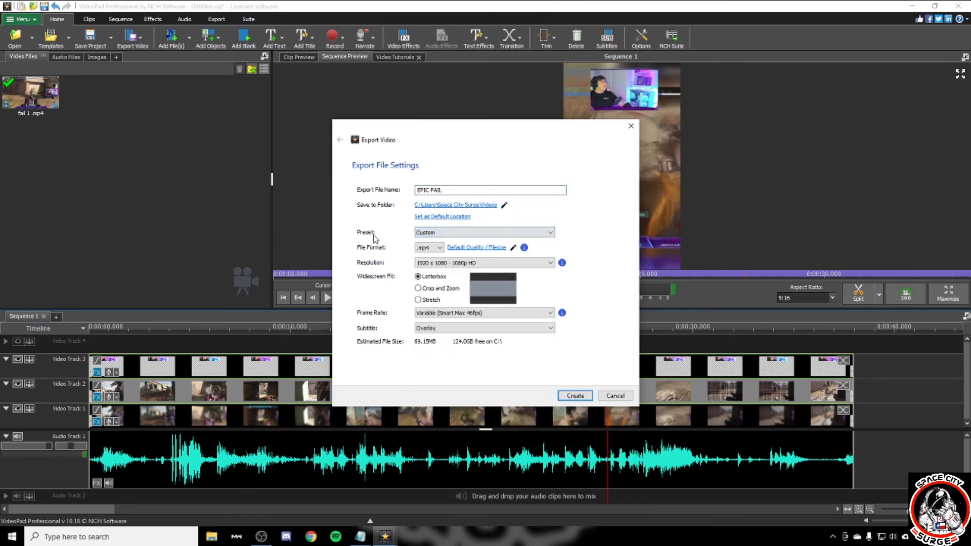
click(456, 234)
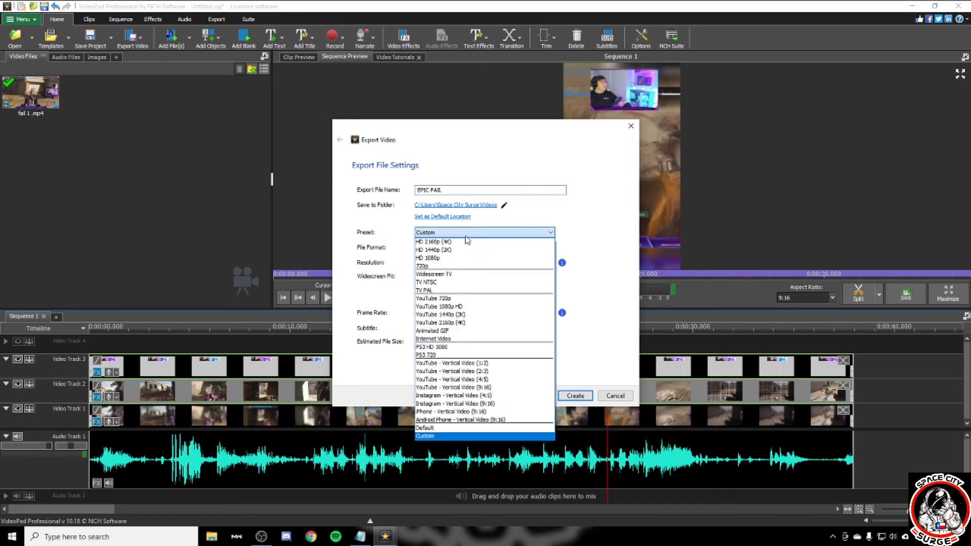
click(401, 245)
click(424, 232)
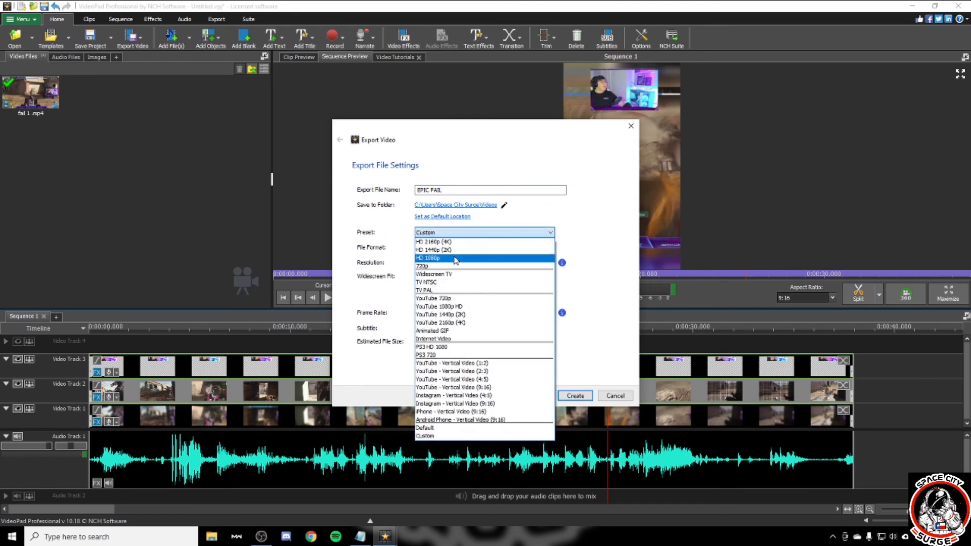
click(455, 260)
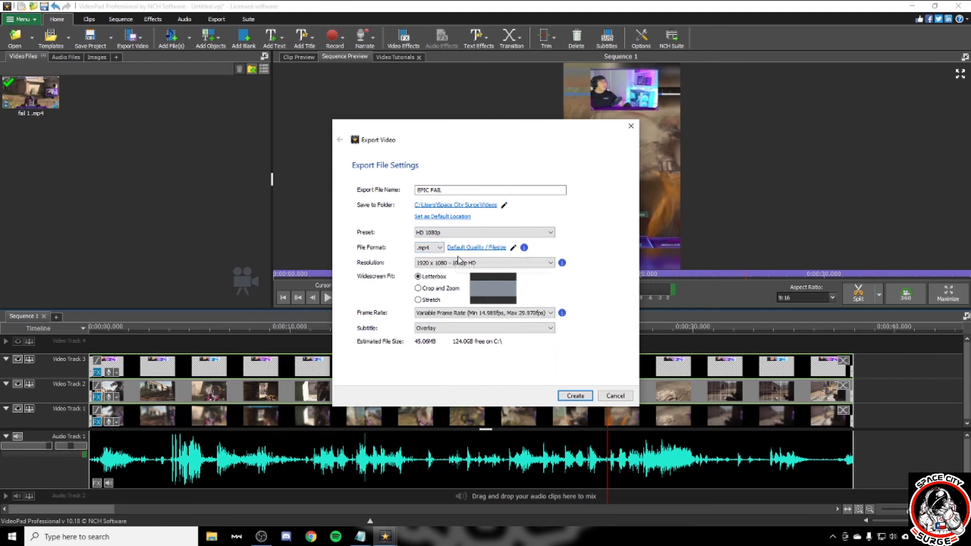
Step: Set the export's video quality to High Quality / Larger Filesize and its resolution to 1080 x 1920 - Vertical Resolution (9:16)
click(506, 246)
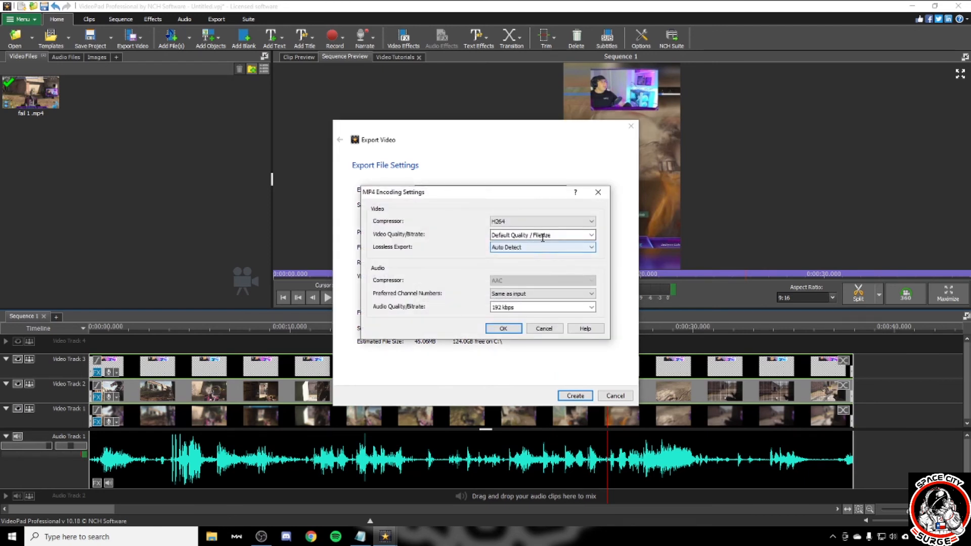
click(590, 236)
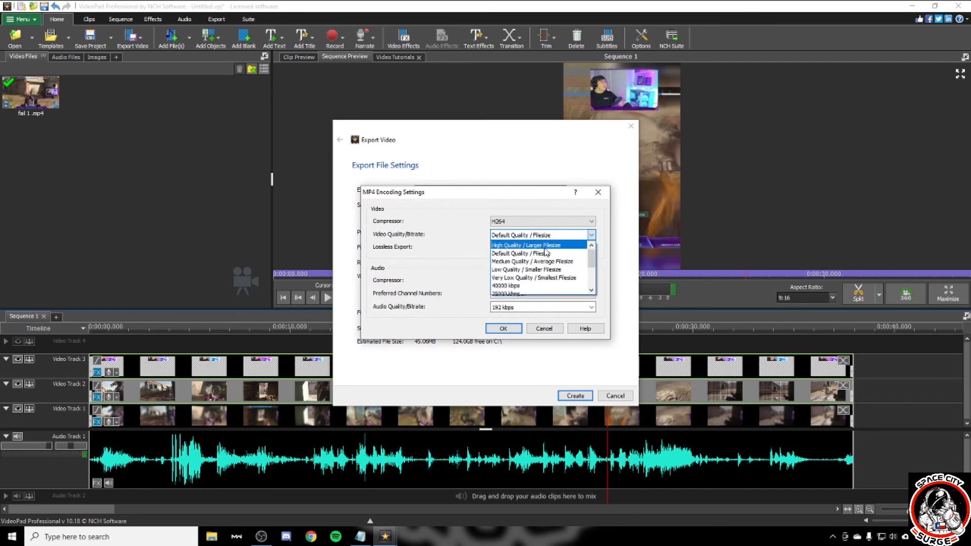
click(551, 246)
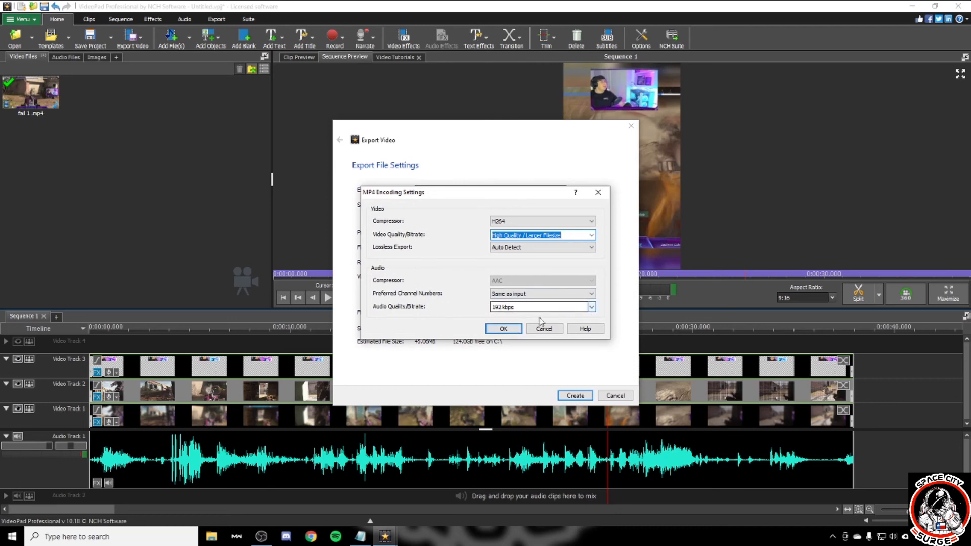
click(503, 328)
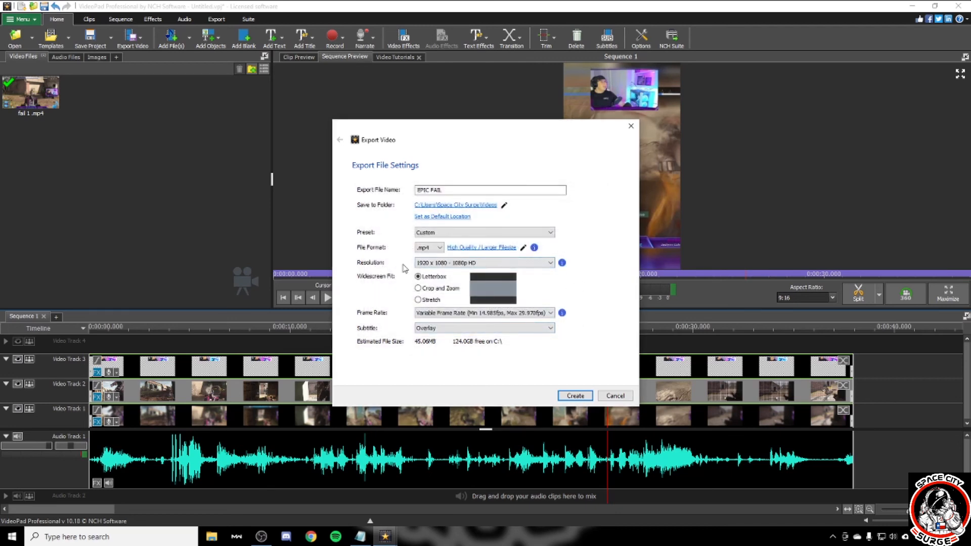
click(538, 263)
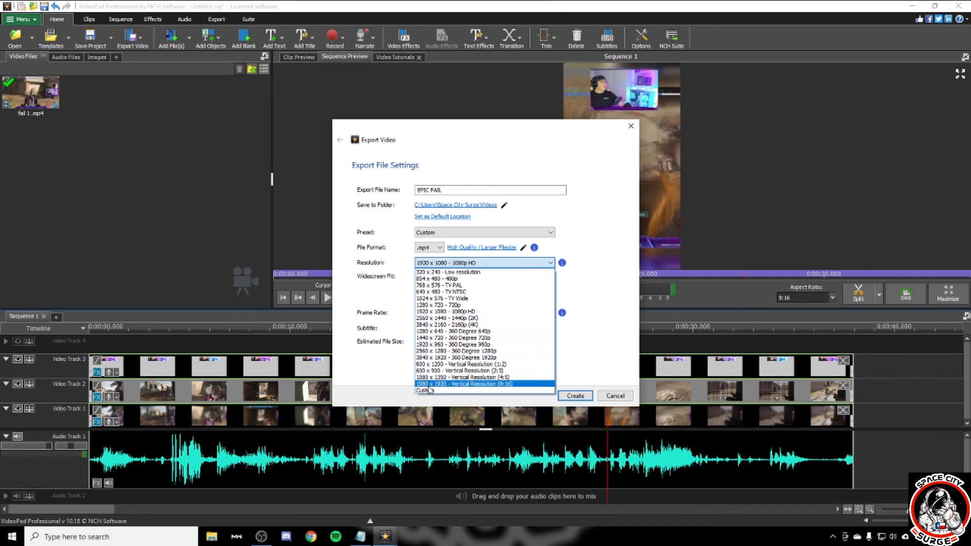
click(460, 385)
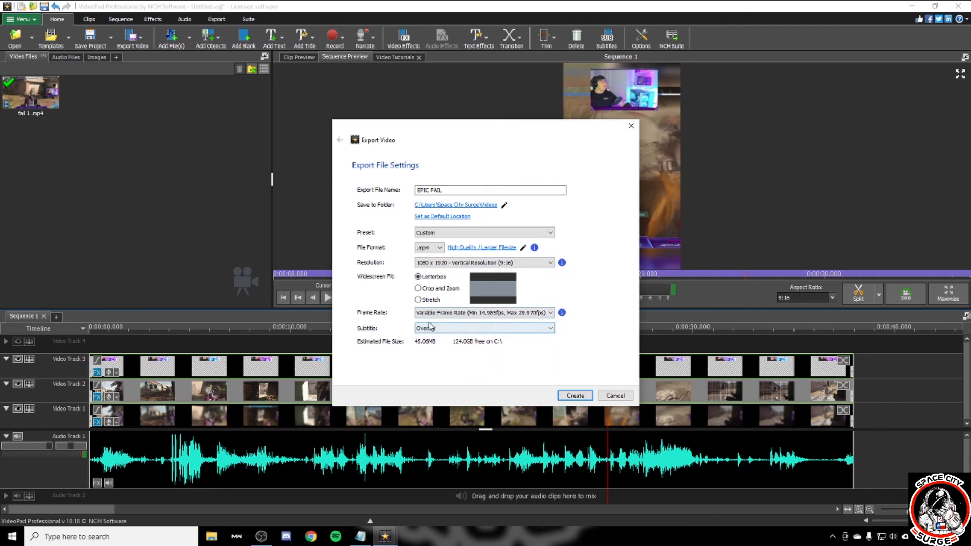
Step: Set a custom export frame rate of 60 fps and leave the export settings without creating the file
click(546, 313)
click(449, 434)
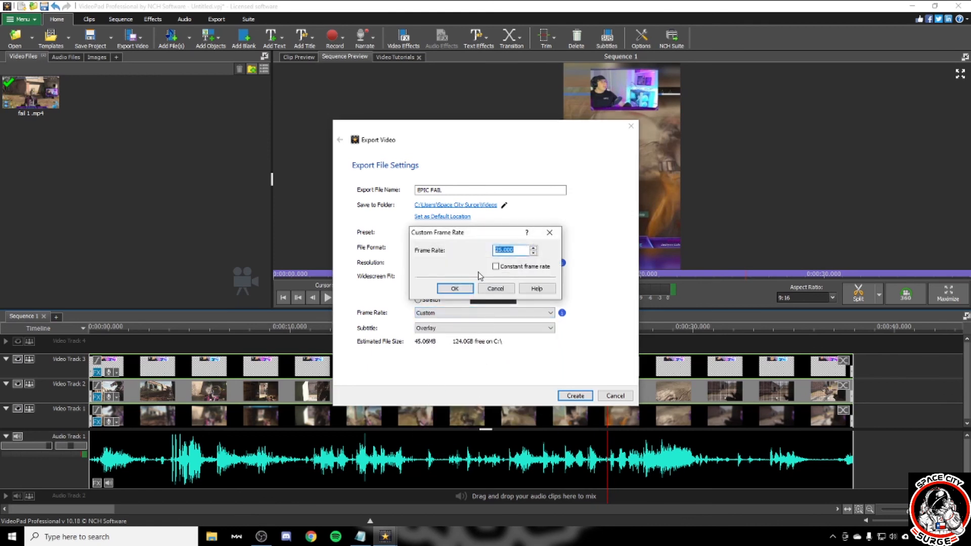
text(60)
click(454, 289)
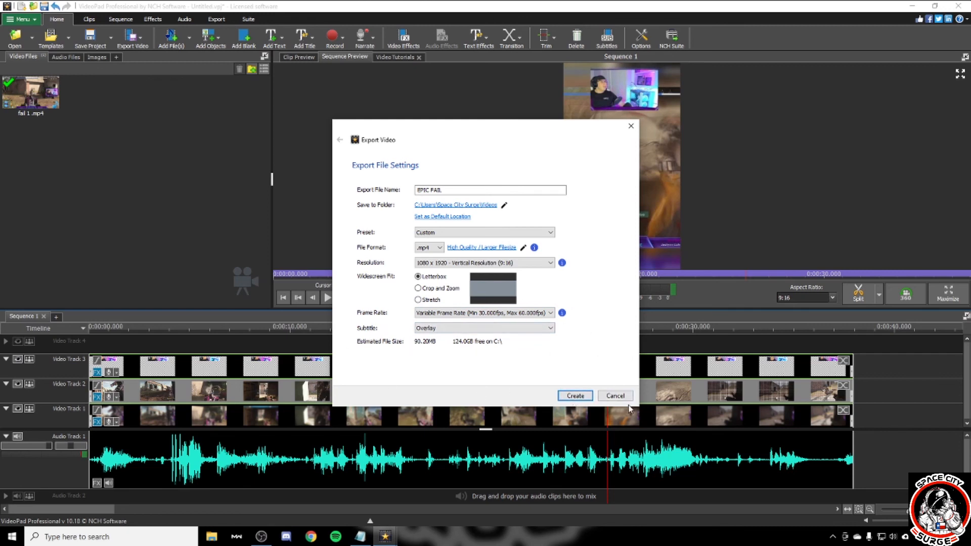
click(615, 395)
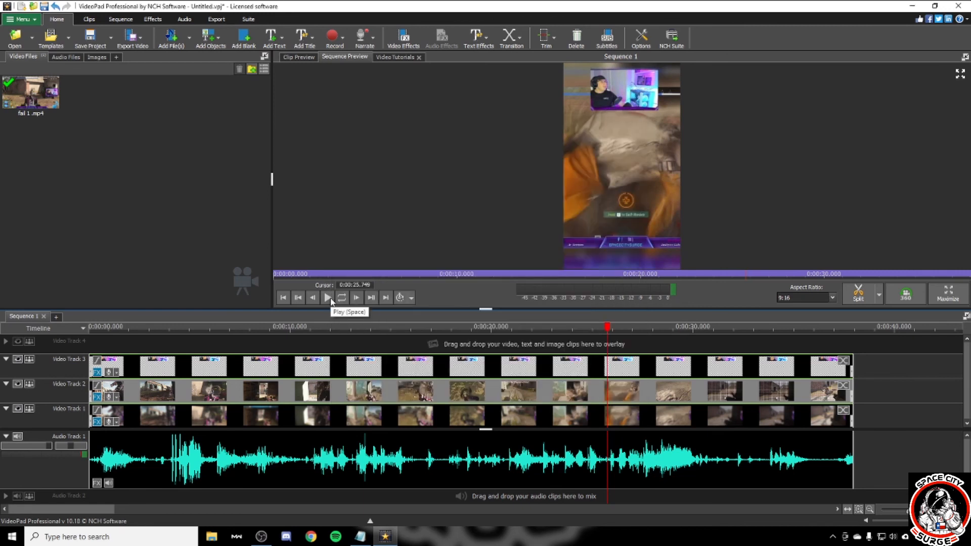